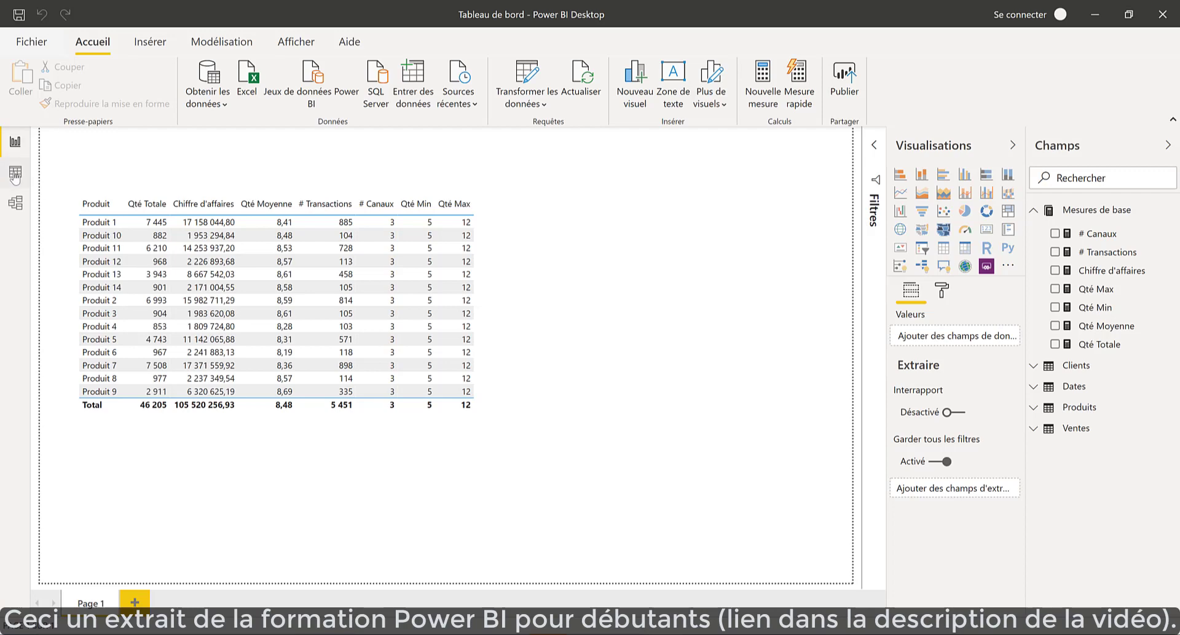
- Examine the formulas of the Montant Vente and Coût Vente calculated columns in the Ventes table data
left_click(16, 172)
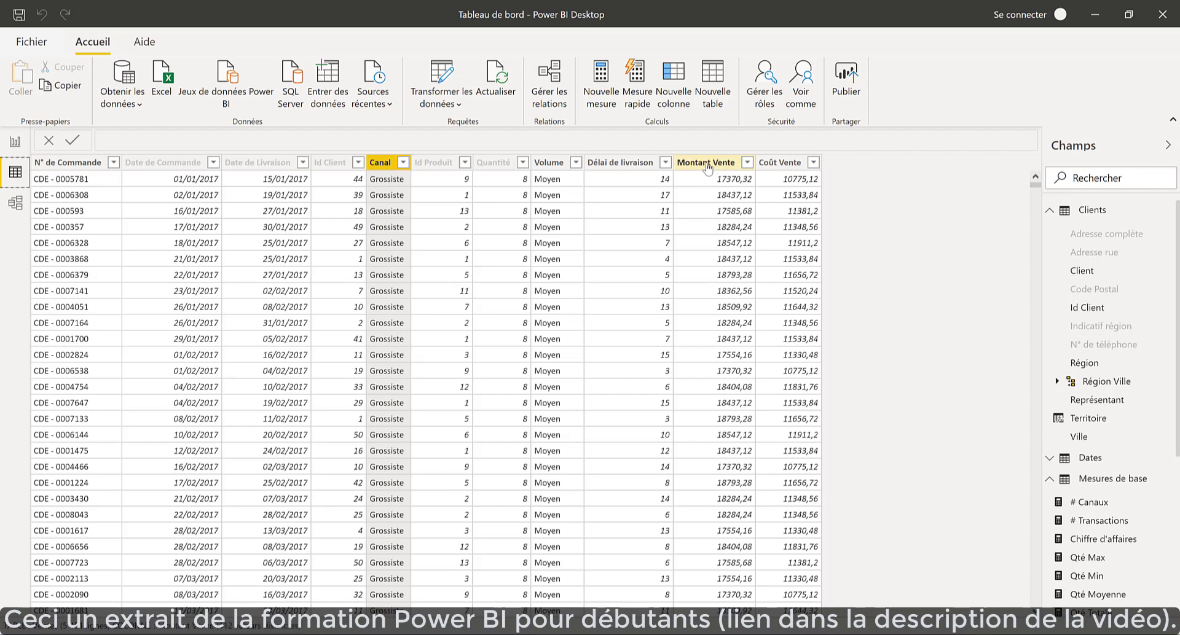
left_click(719, 194)
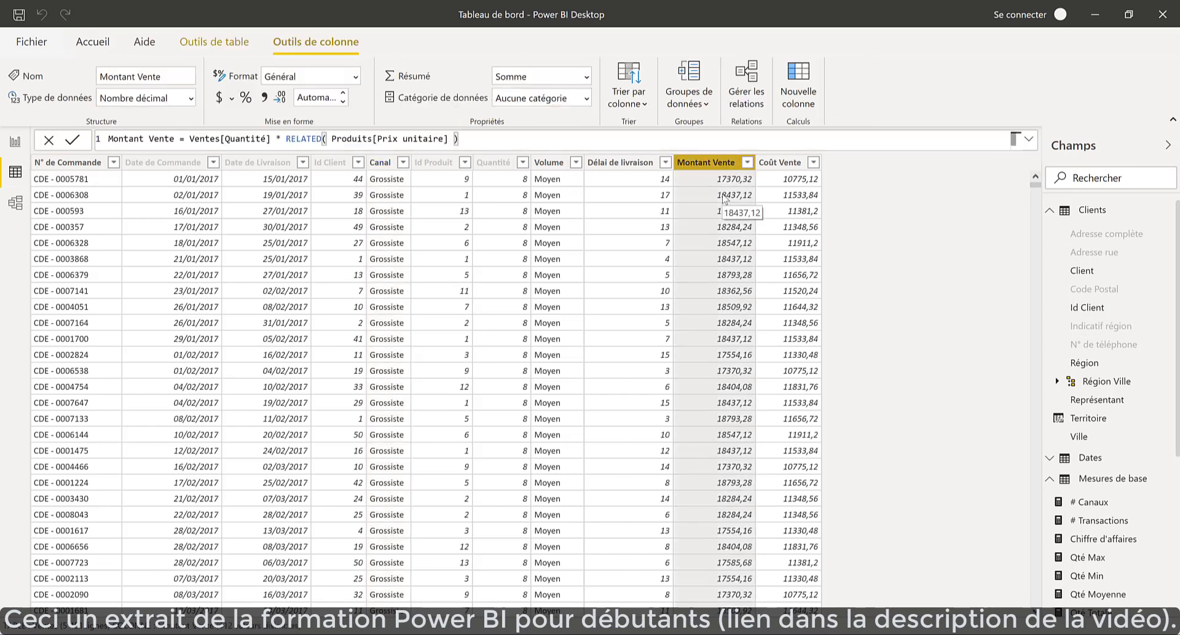
left_click(778, 167)
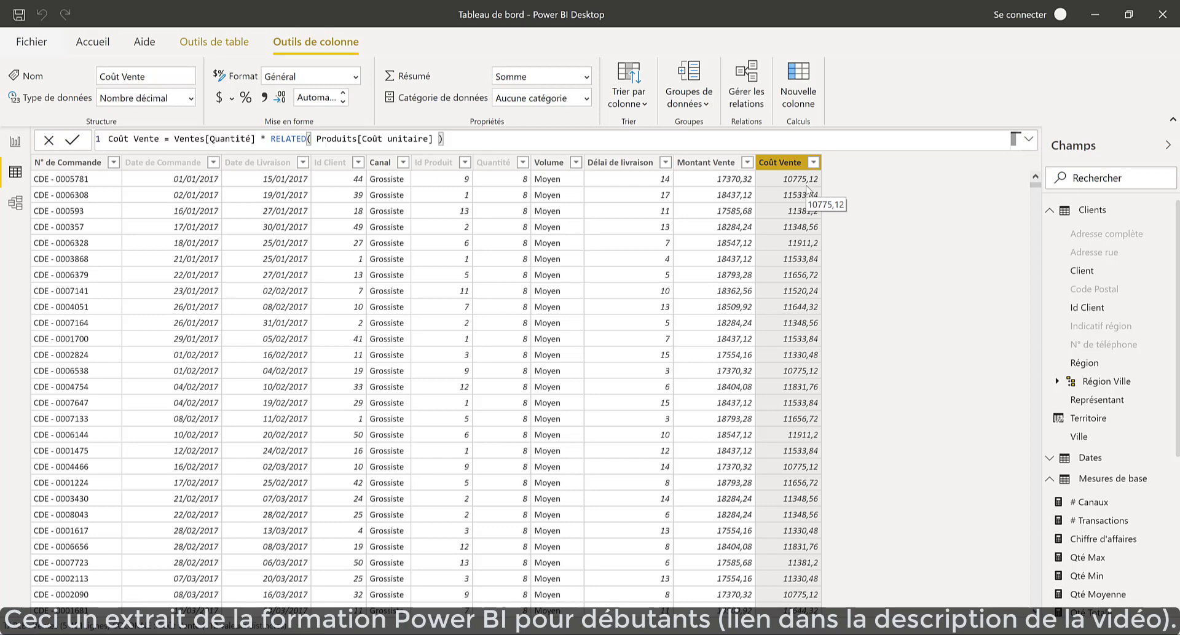
- Add a calculated column named Marge to the Ventes table, starting its formula with Ventes[Montant Vente] followed by a minus sign
left_click(798, 95)
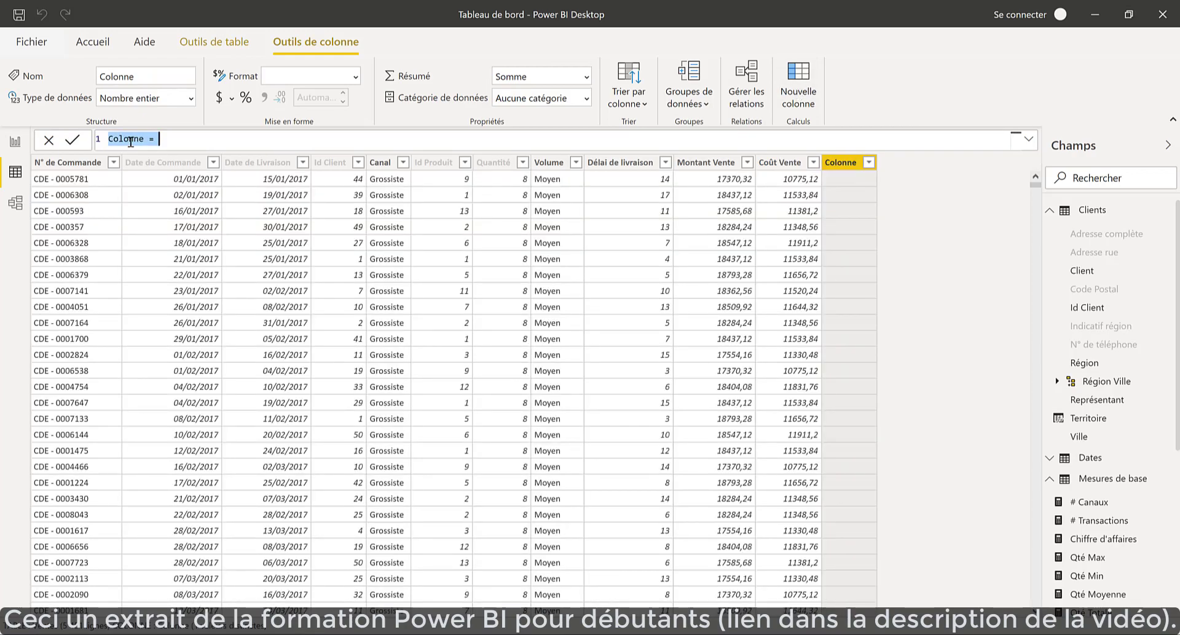
double_click(130, 142)
type("Ma")
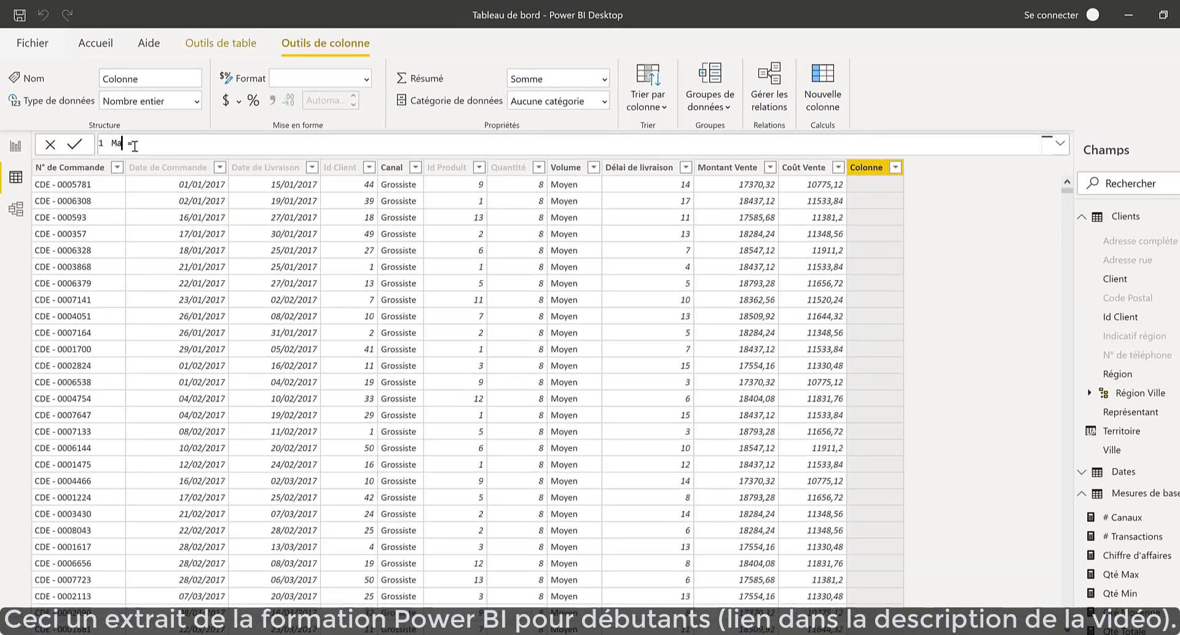
type("rge")
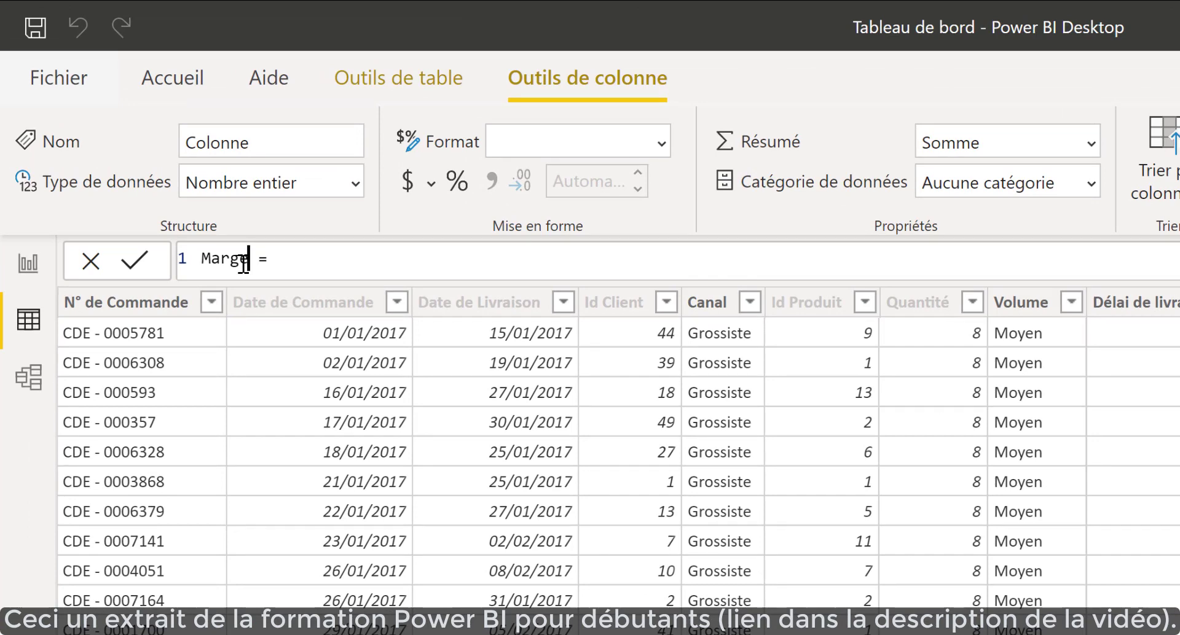
left_click(371, 256)
type("mont")
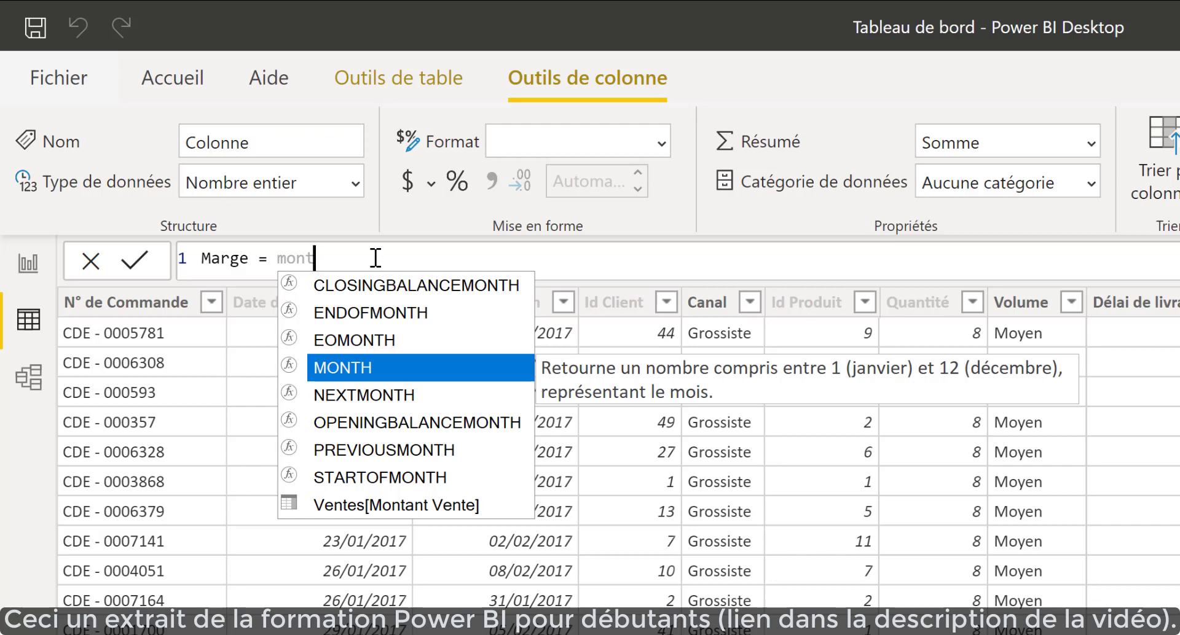
type("an")
key("Tab")
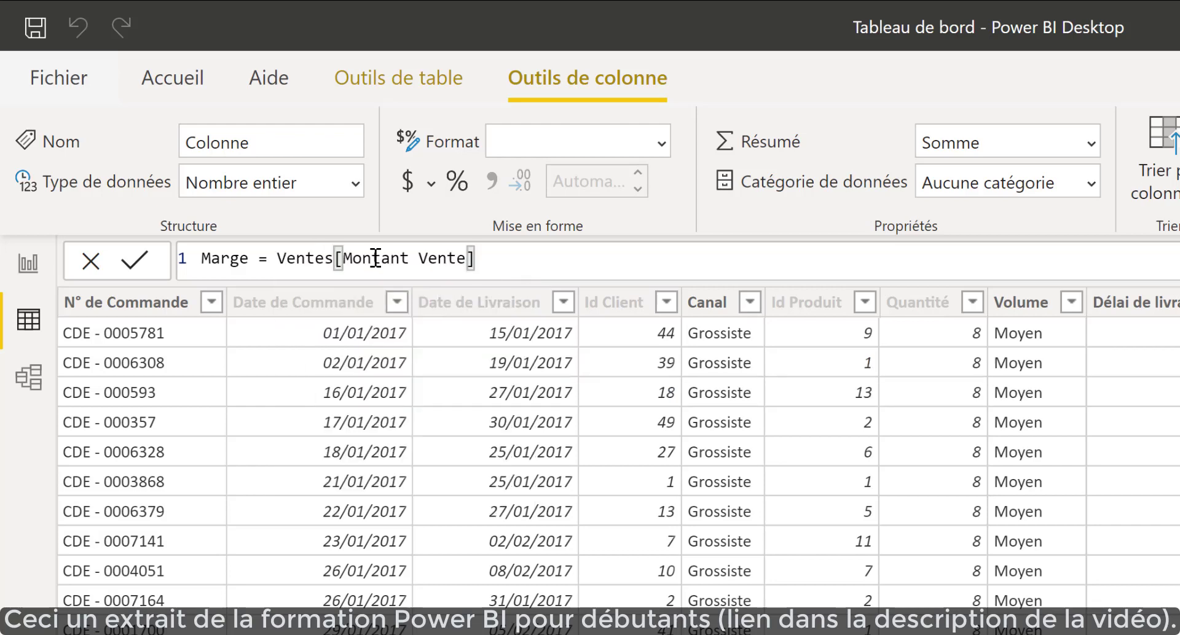
type("- cou")
key("BackSpace")
key("BackSpace")
key("BackSpace")
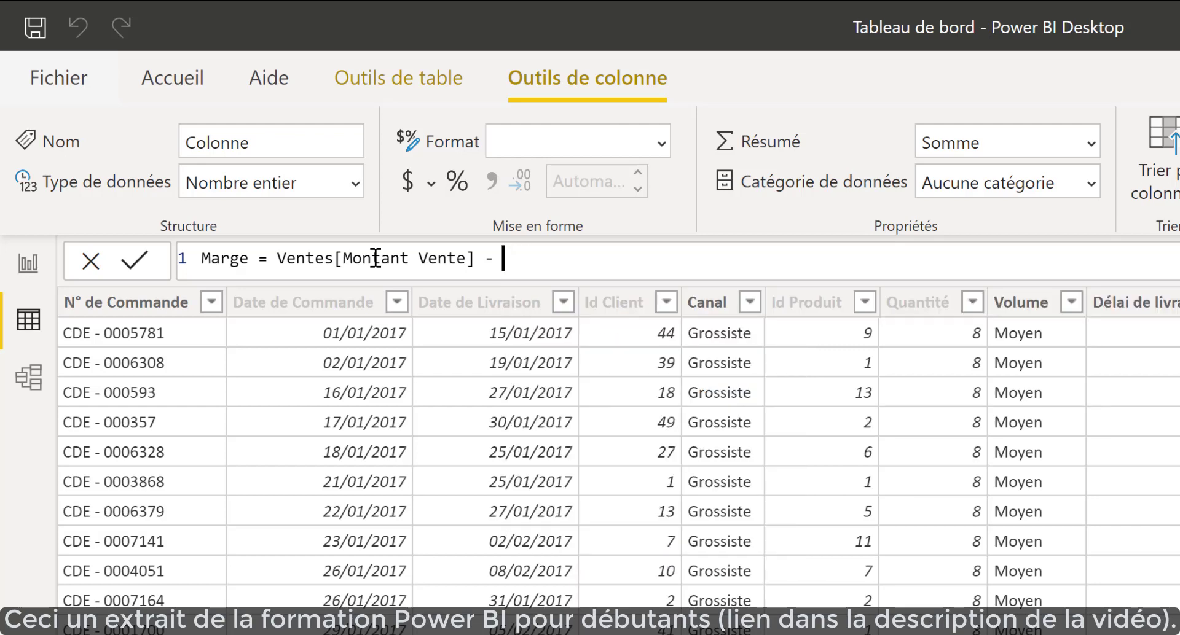
type("vent")
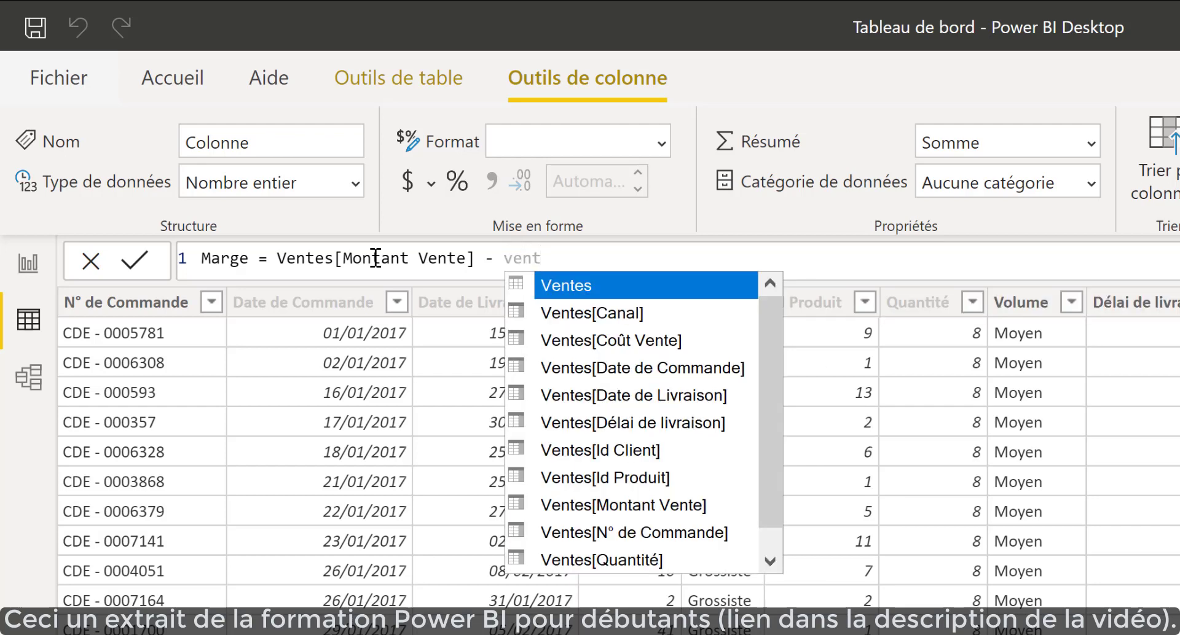
key("Down")
key("Down")
key("Down")
key("Escape")
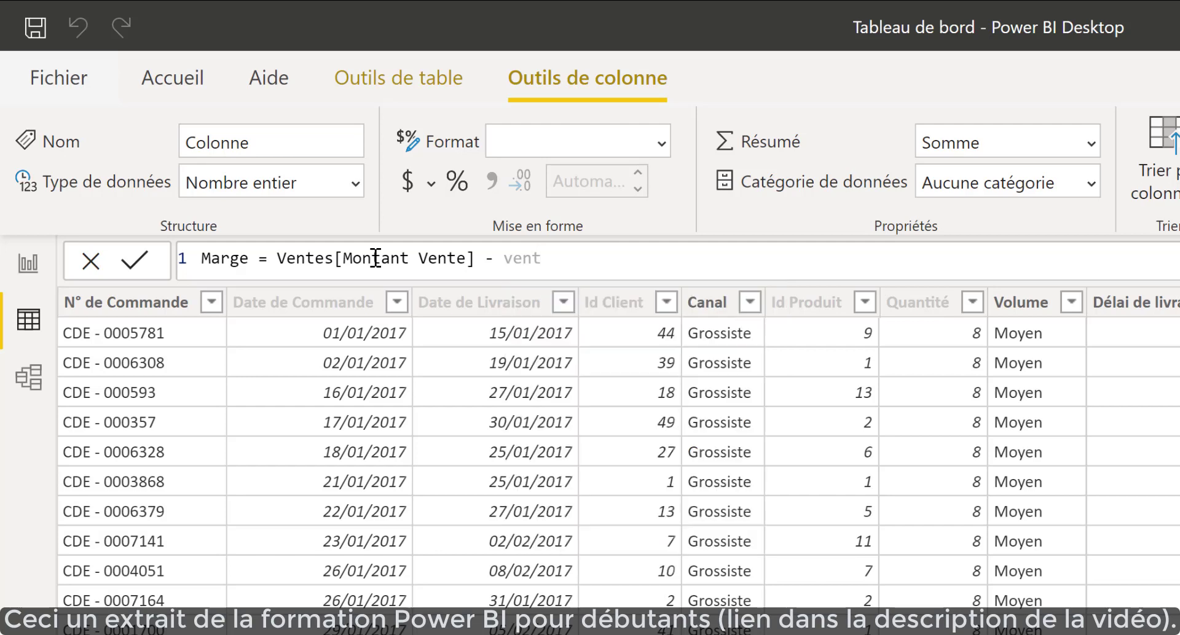
key("BackSpace")
key("BackSpace")
key("BackSpace")
key("BackSpace")
- Complete the Marge column formula by subtracting Ventes[Coût Vente] and commit it
type("co")
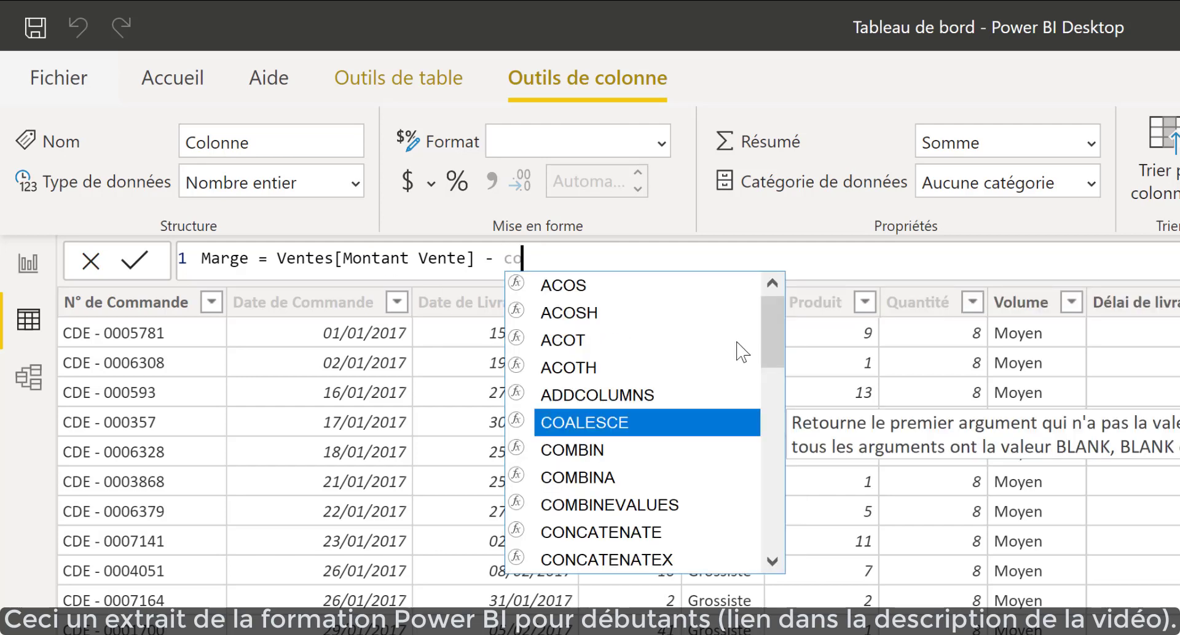
scroll(775, 377, "down", 1)
left_click_drag(775, 378, 766, 540)
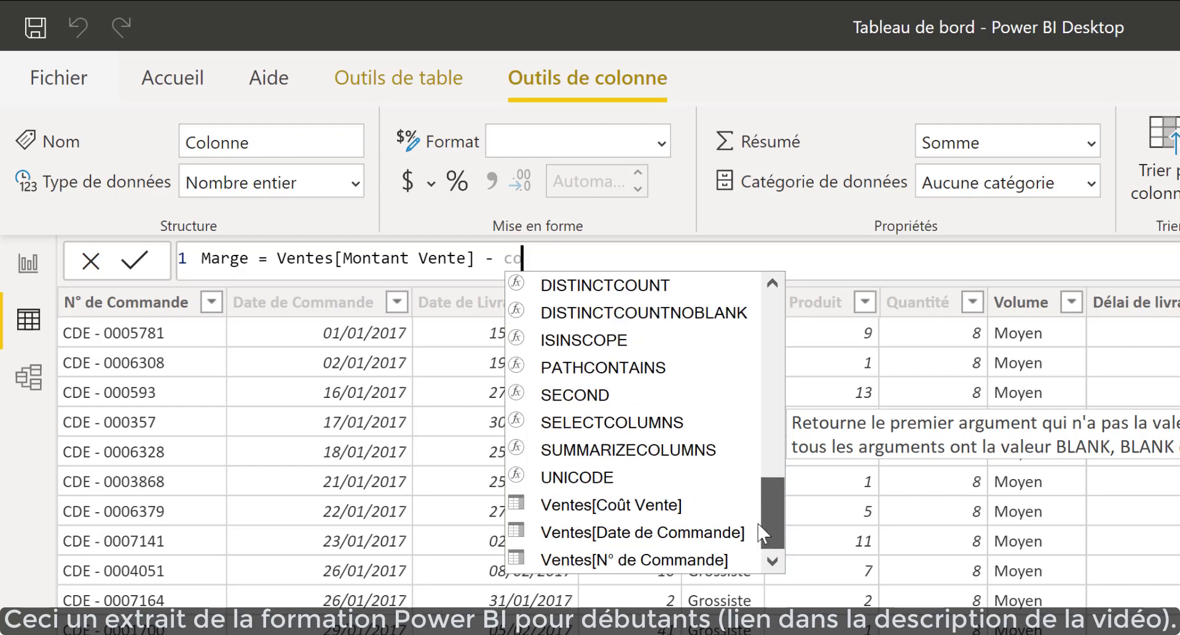
left_click(681, 507)
left_click(682, 507)
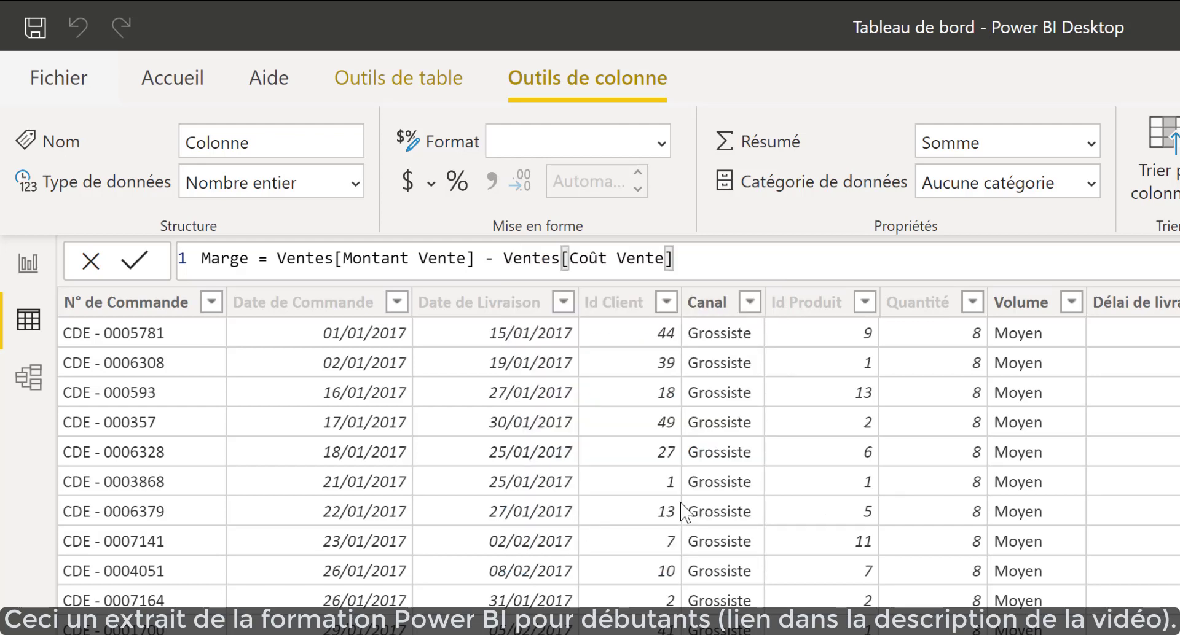
key("Return")
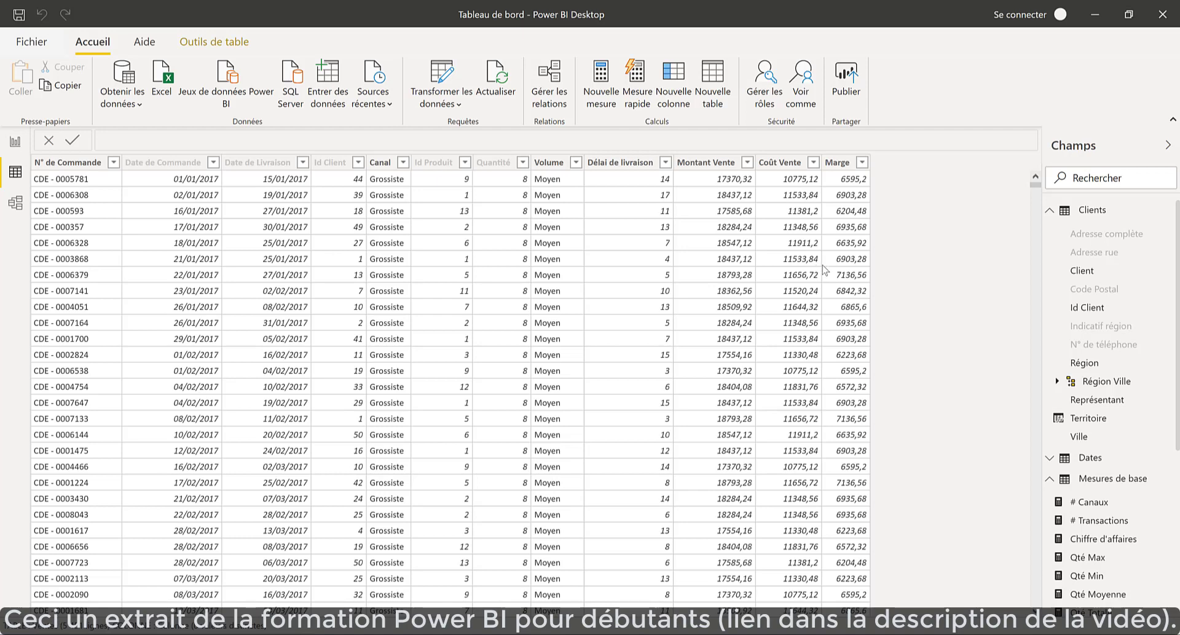
- In the report's product table, remove Qté Max, Qté Min, # Canaux, # Transactions, Qté Moyenne, Chiffre d'affaires and Qté Totale, keeping only Produit
left_click(15, 141)
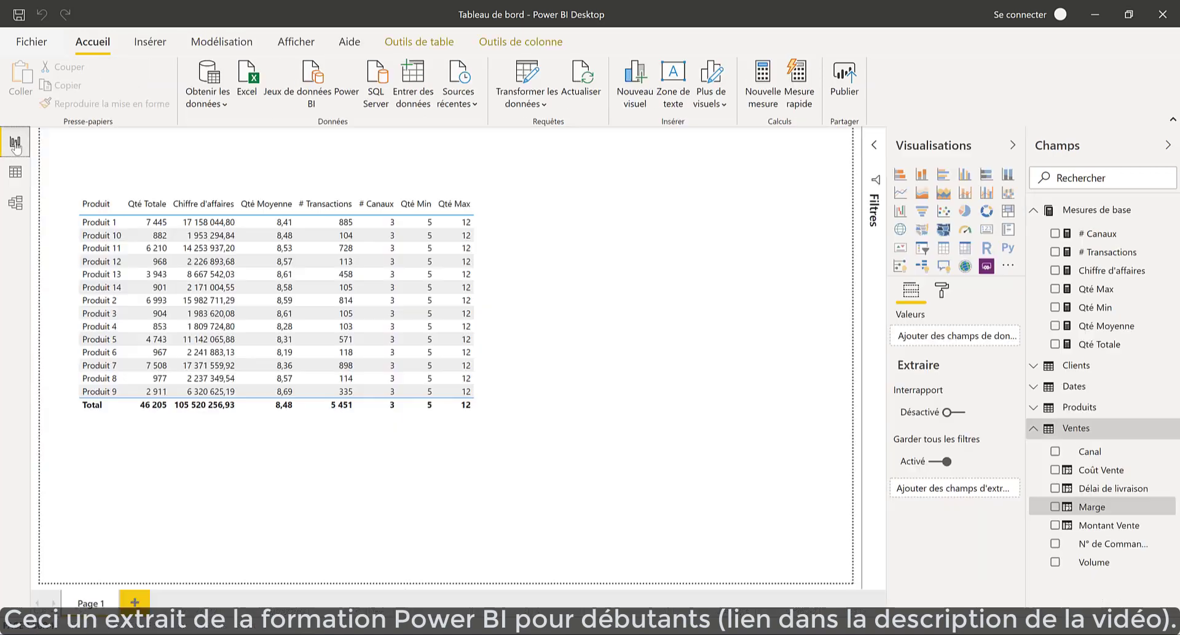
left_click(418, 260)
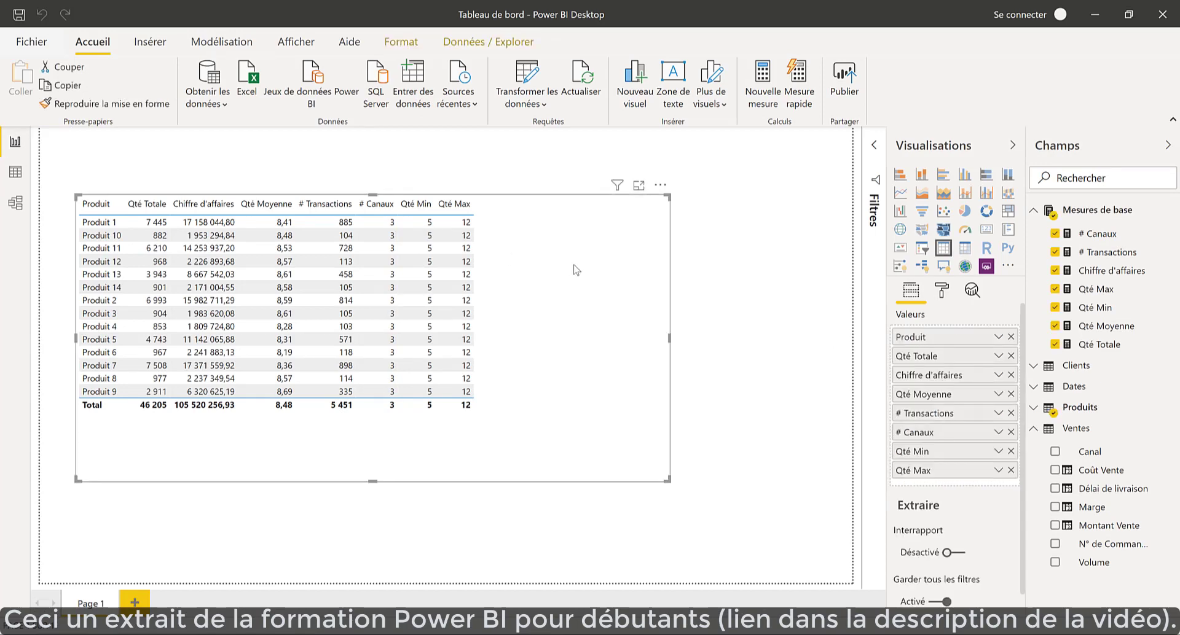
left_click(1010, 471)
left_click(1010, 451)
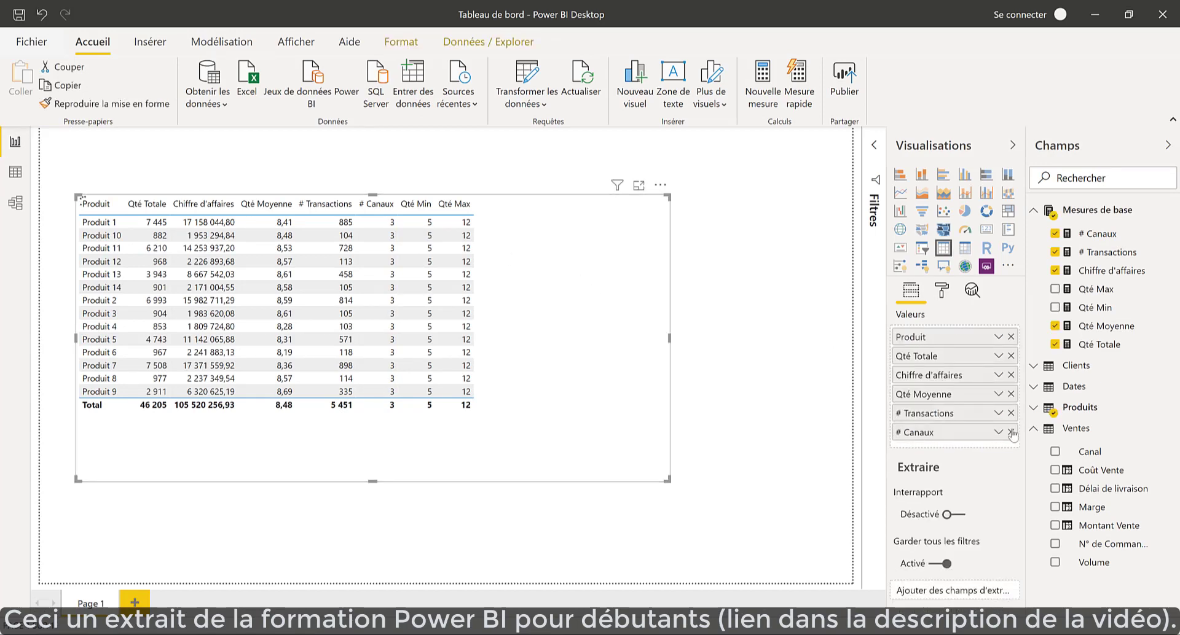
left_click(1010, 432)
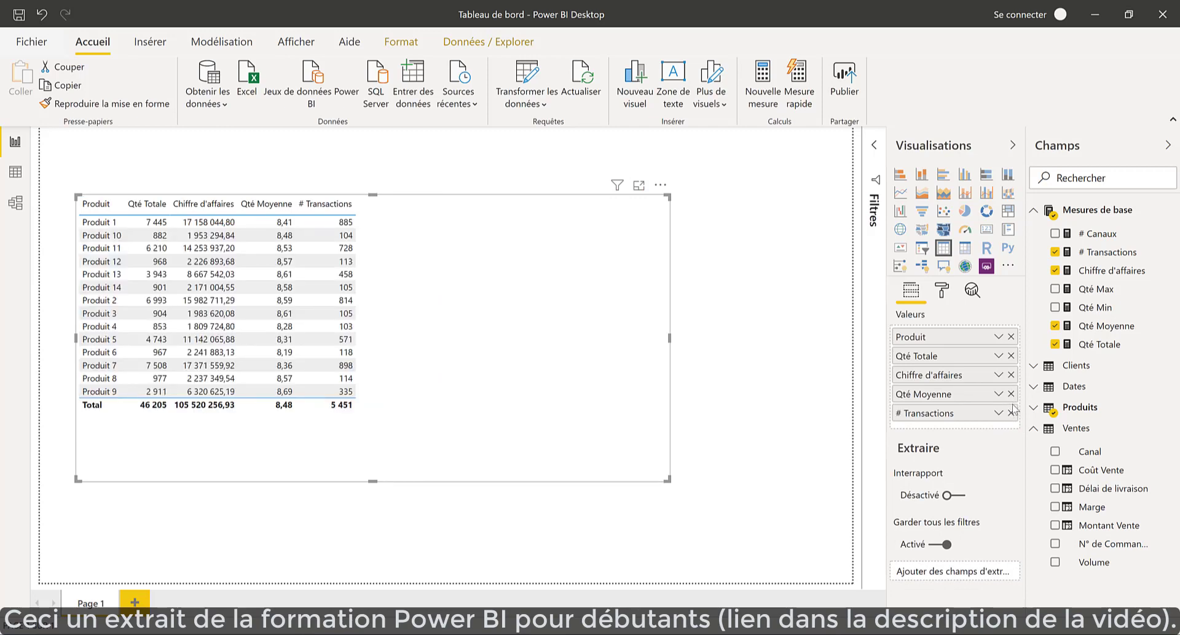
left_click(1010, 395)
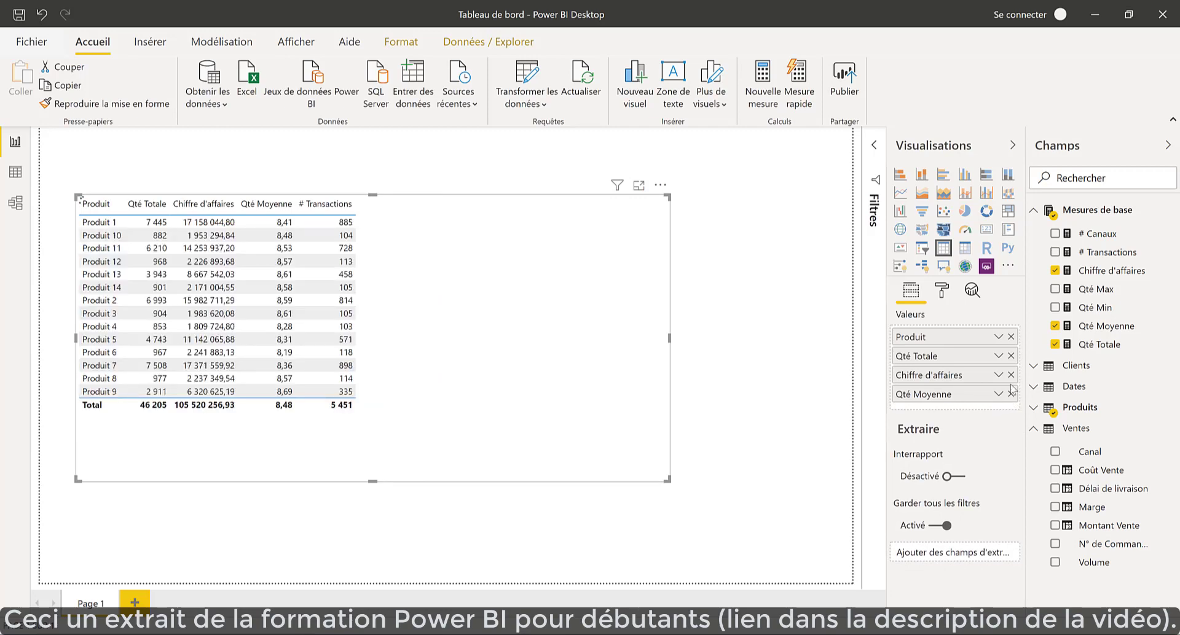
left_click(1010, 394)
left_click(1010, 375)
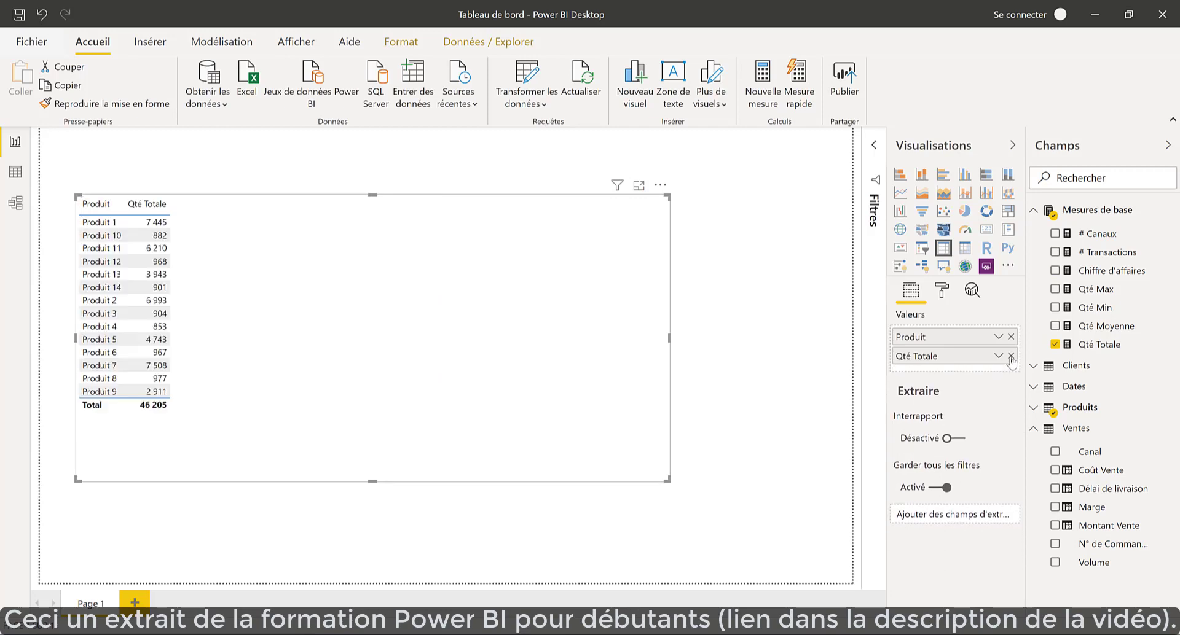
left_click(1010, 356)
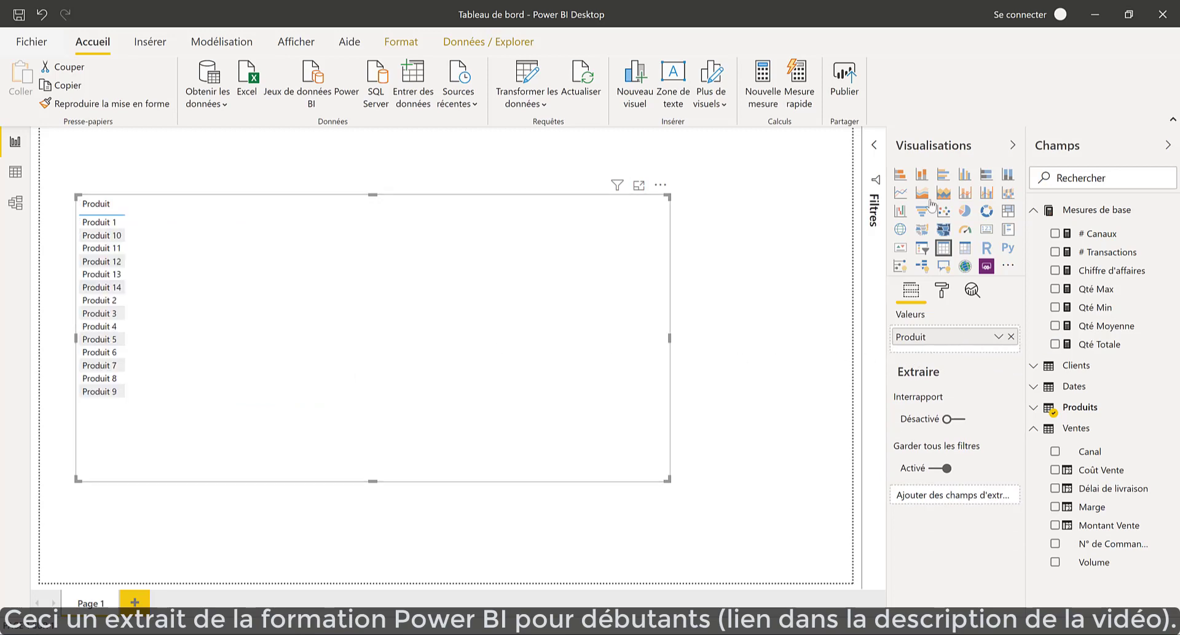
- Create a new measure in the Mesures de base table and name it Test Marge SUM
left_click(1092, 212)
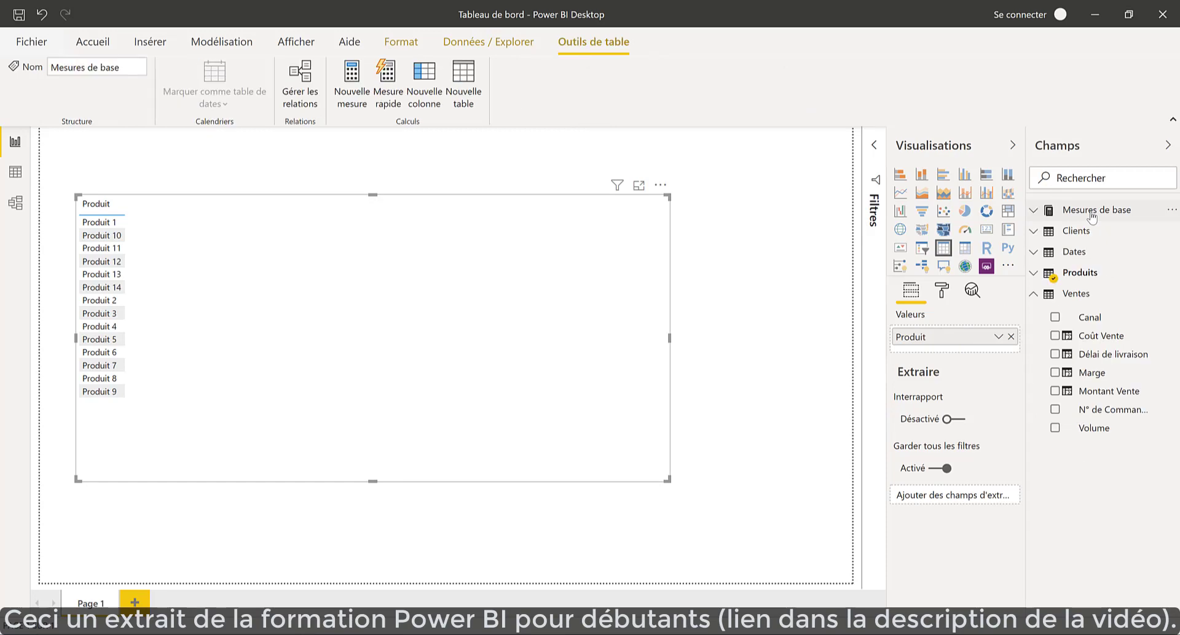
left_click(357, 98)
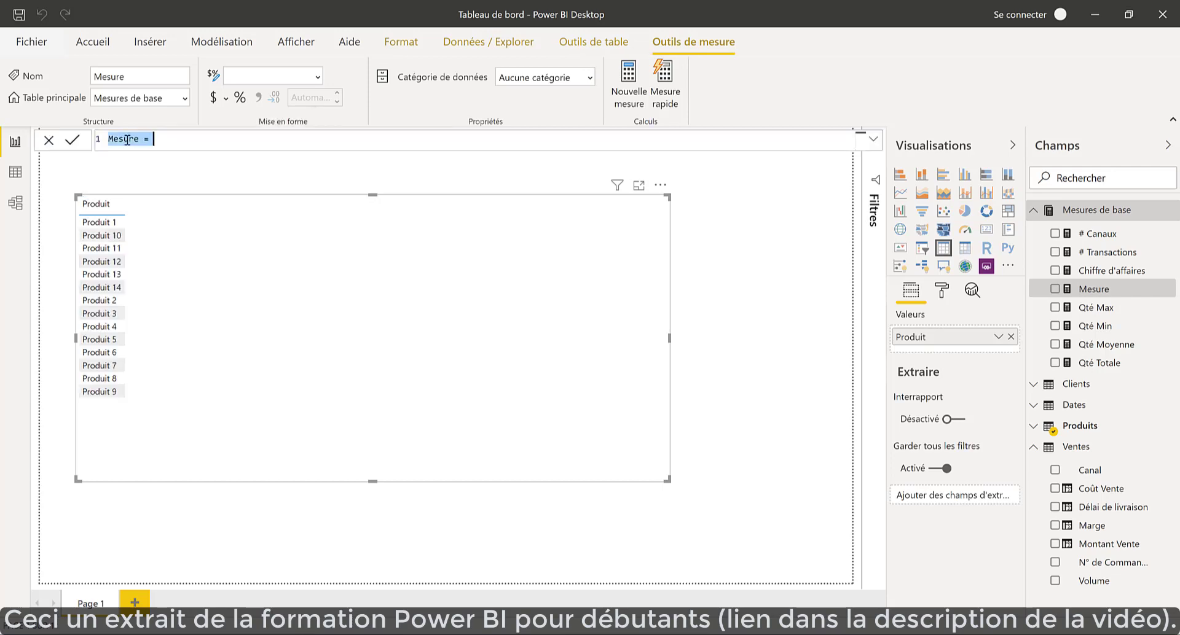
type("Te")
type("st M")
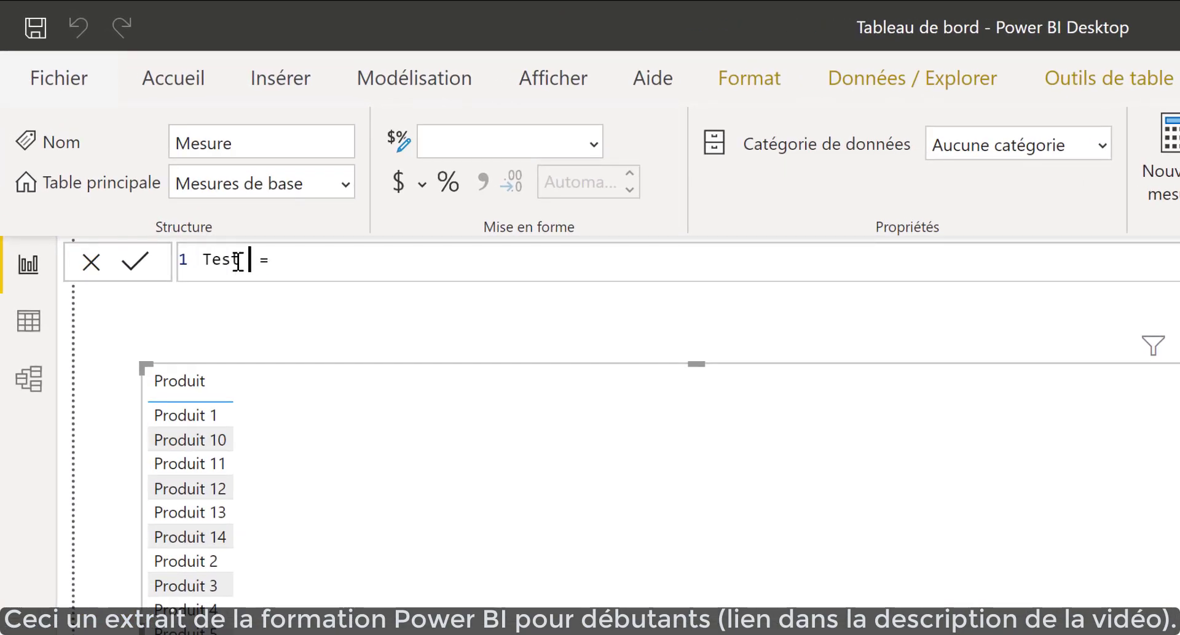
type("arge ")
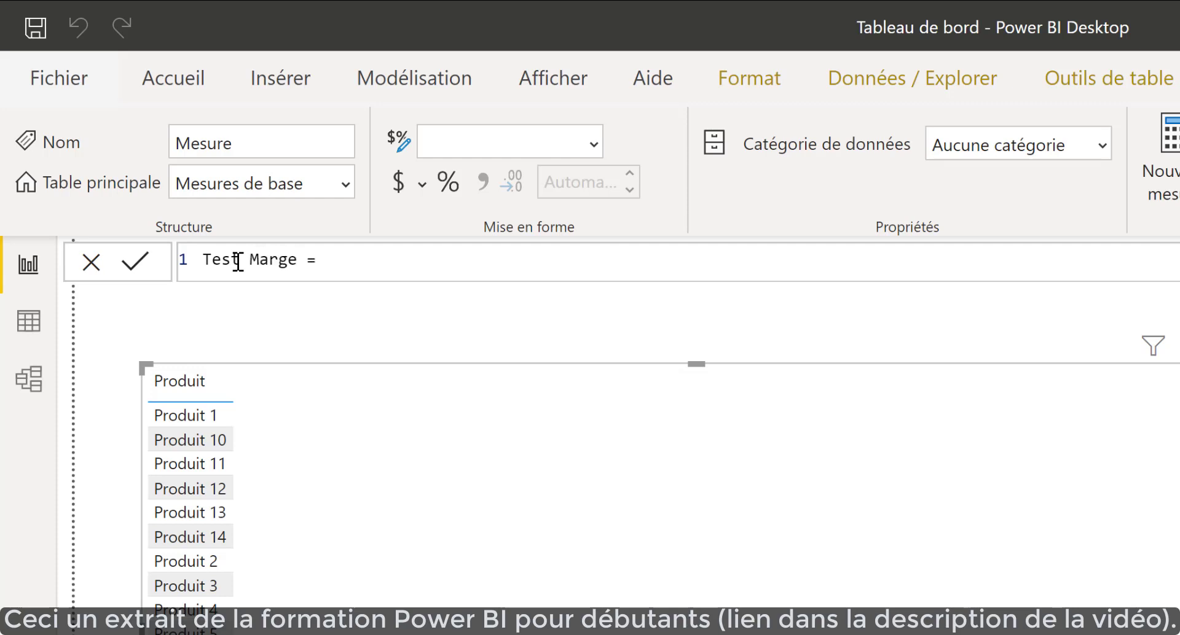
type("SUM")
- Define the Test Marge SUM measure as SUM( Ventes[Marge] ) and add it to the product table after Produit
left_click(474, 265)
type("sum")
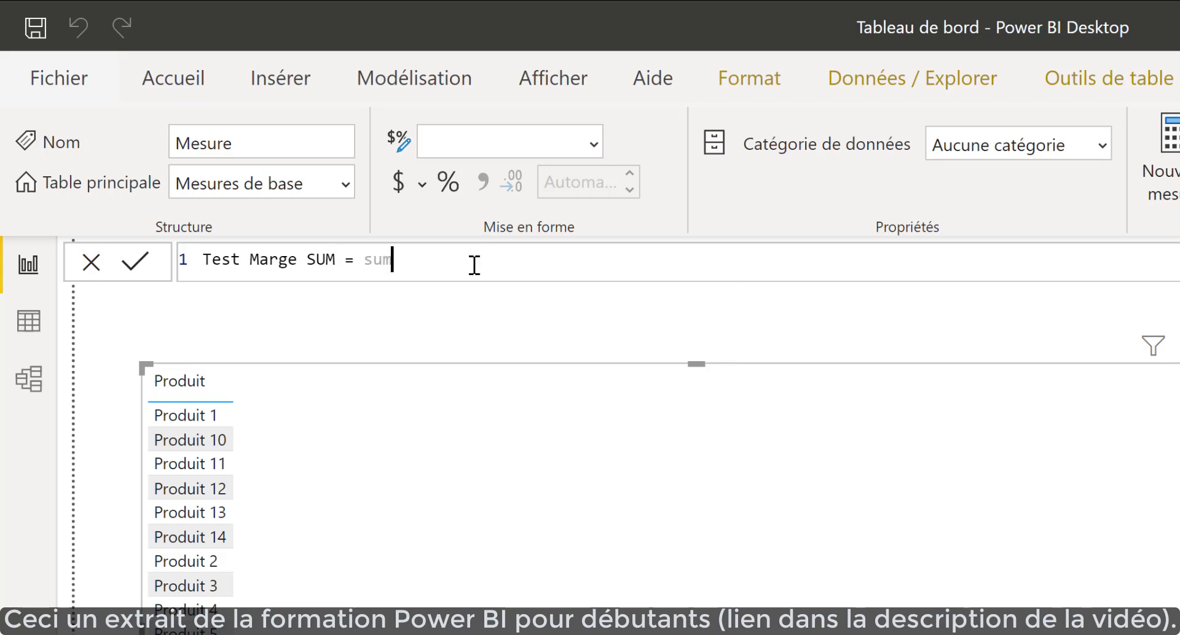
key("Tab")
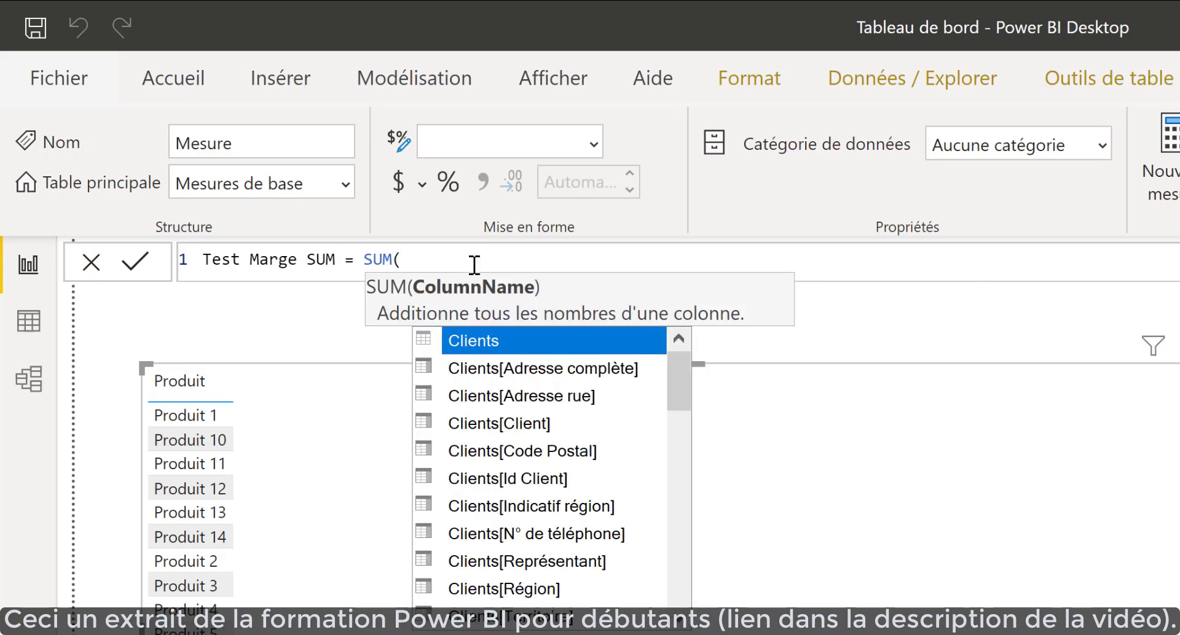
type("marg")
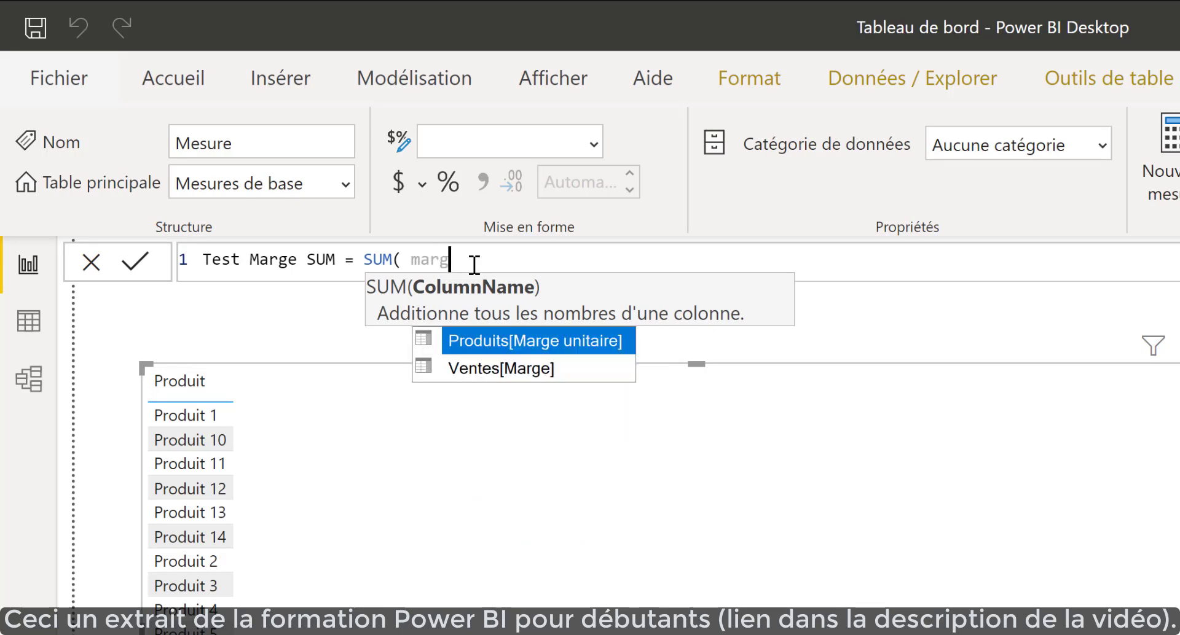
key("Down")
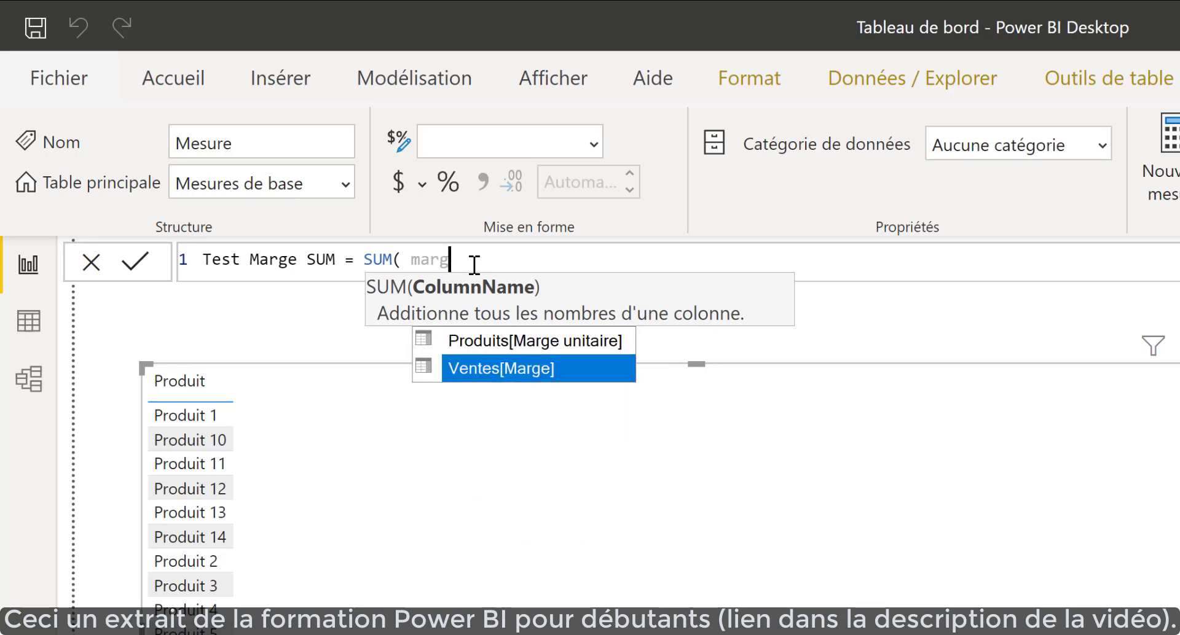
key("Tab")
type(")")
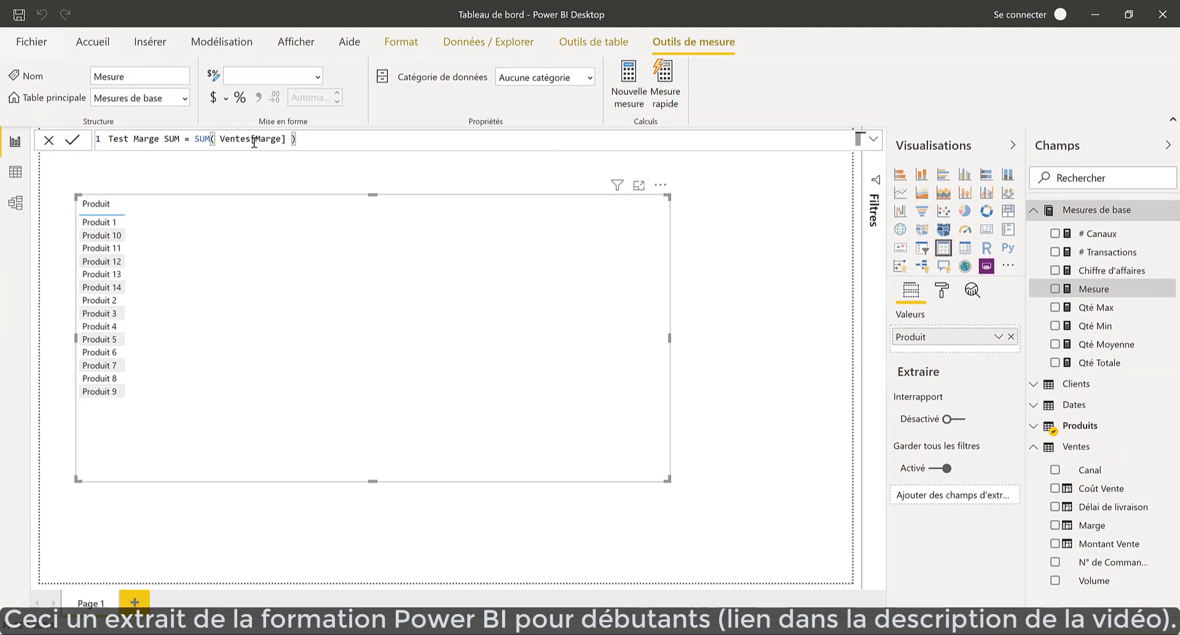
key("Return")
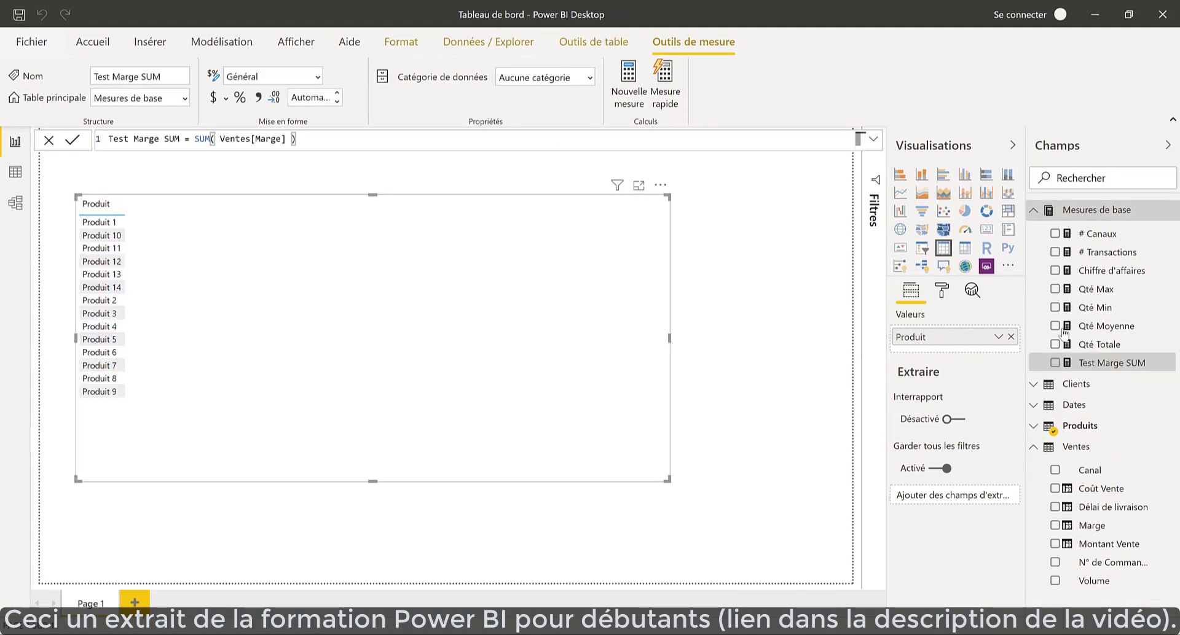
left_click_drag(1099, 362, 971, 350)
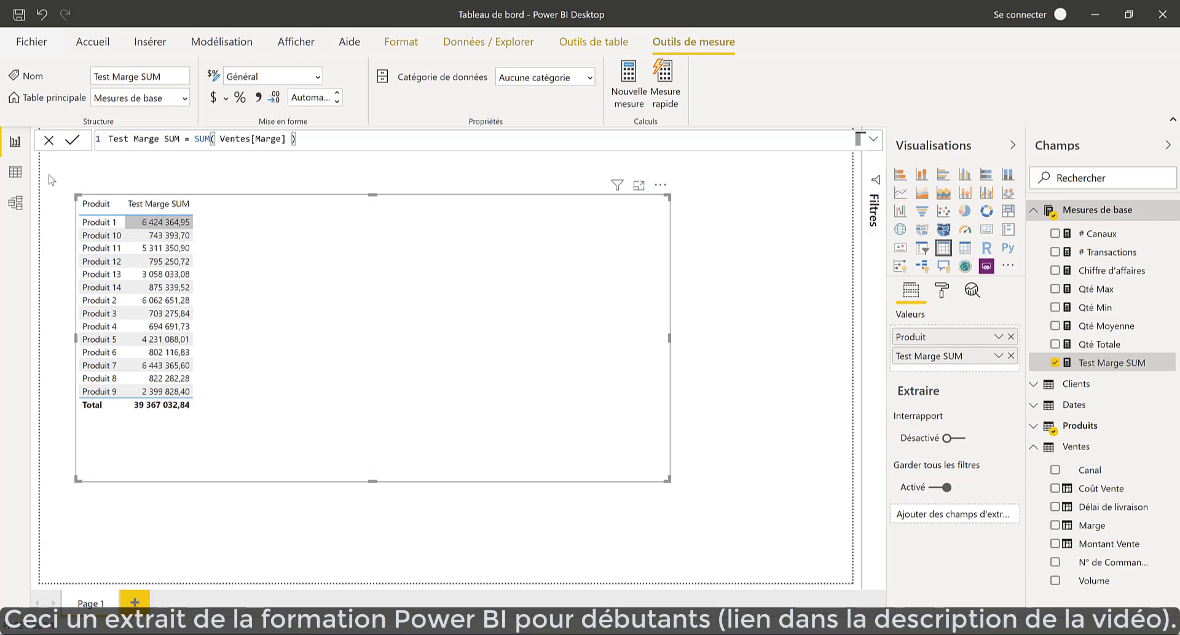
- Review the row-by-row values of the Marge calculated column in the Ventes table data
left_click(15, 173)
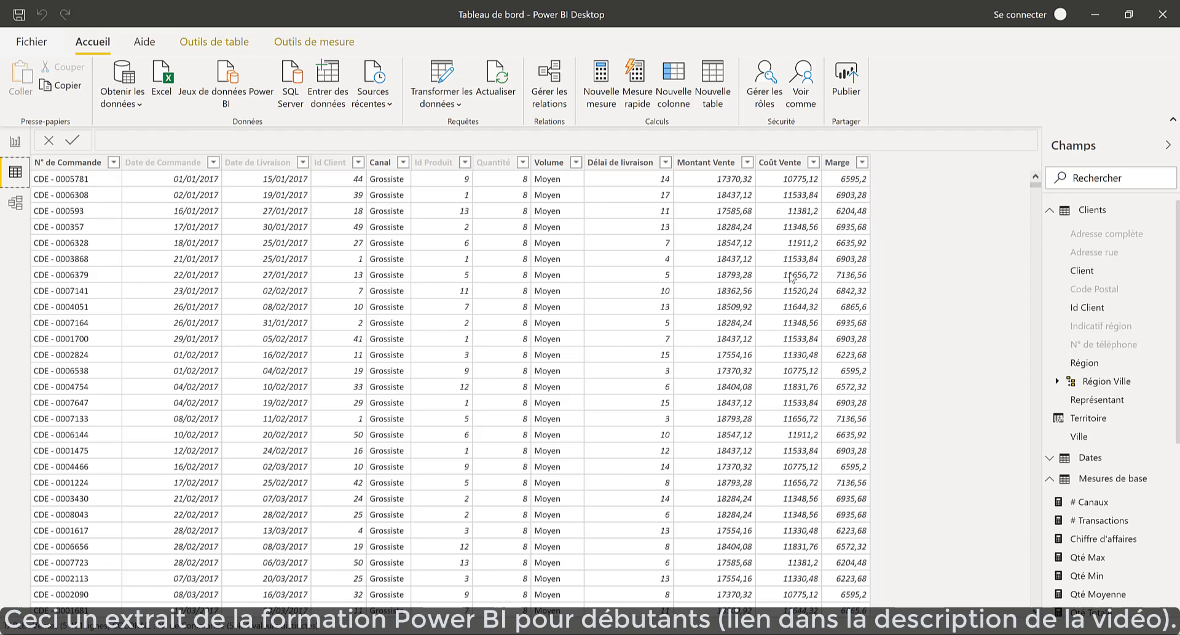
scroll(791, 277, "down", 5)
scroll(791, 276, "down", 2)
scroll(791, 276, "up", 7)
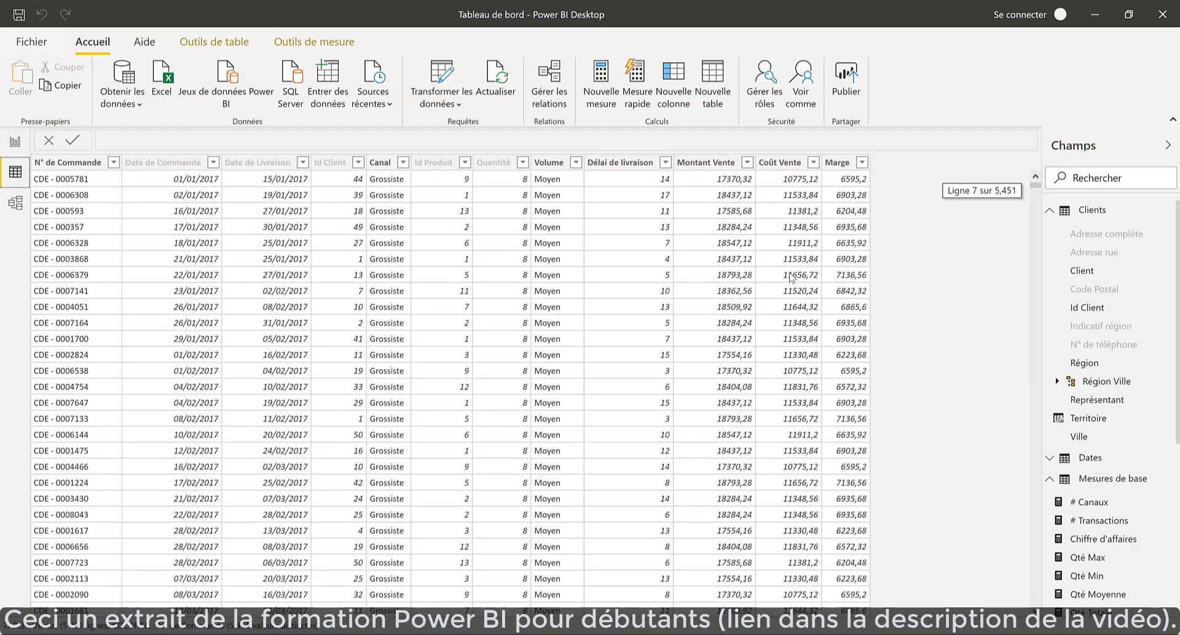
- Examine the Coût Vente and Marge columns row by row in the Ventes table data
scroll(842, 251, "down", 1)
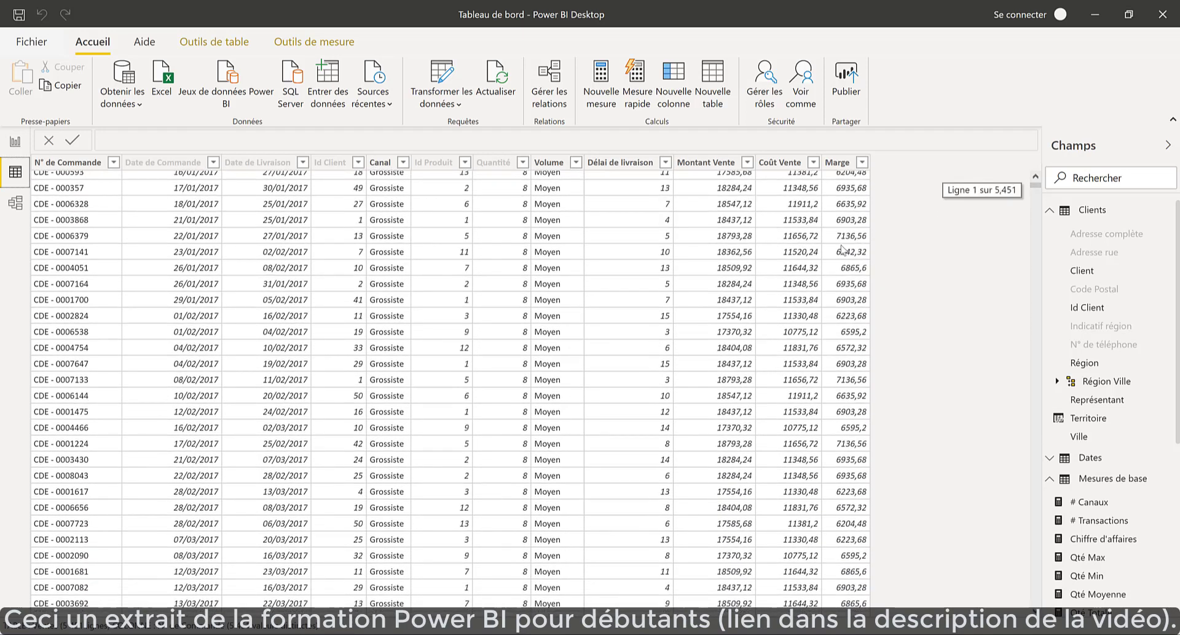
scroll(842, 252, "up", 1)
scroll(843, 276, "down", 1)
scroll(852, 369, "up", 1)
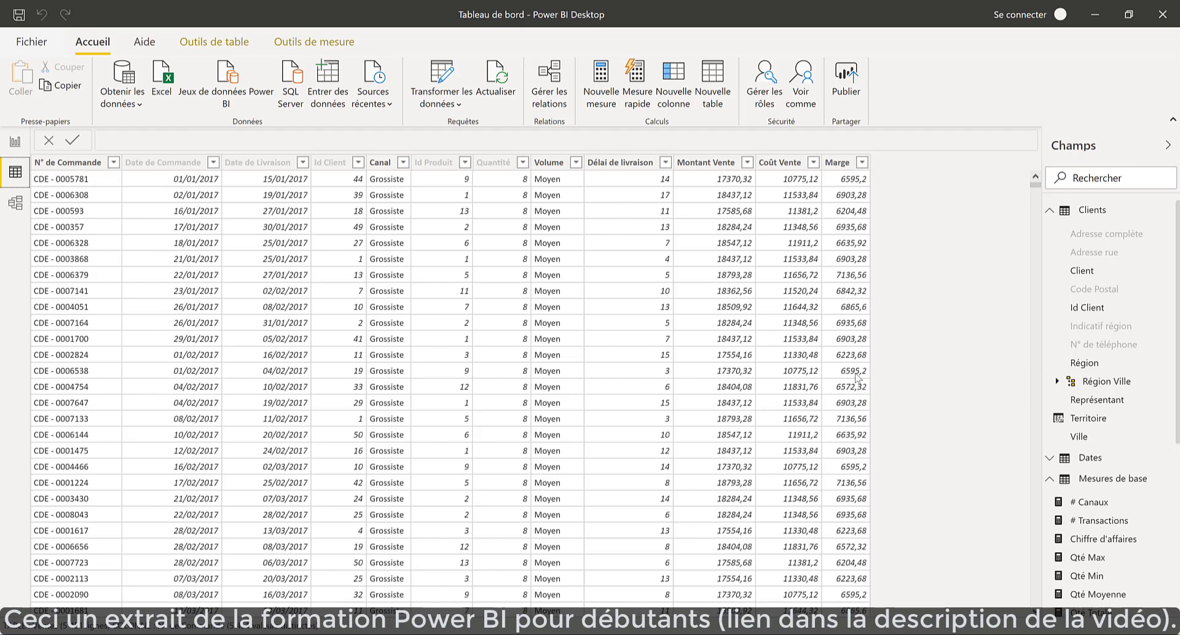
scroll(851, 394, "down", 7)
scroll(855, 378, "up", 7)
left_click(780, 163)
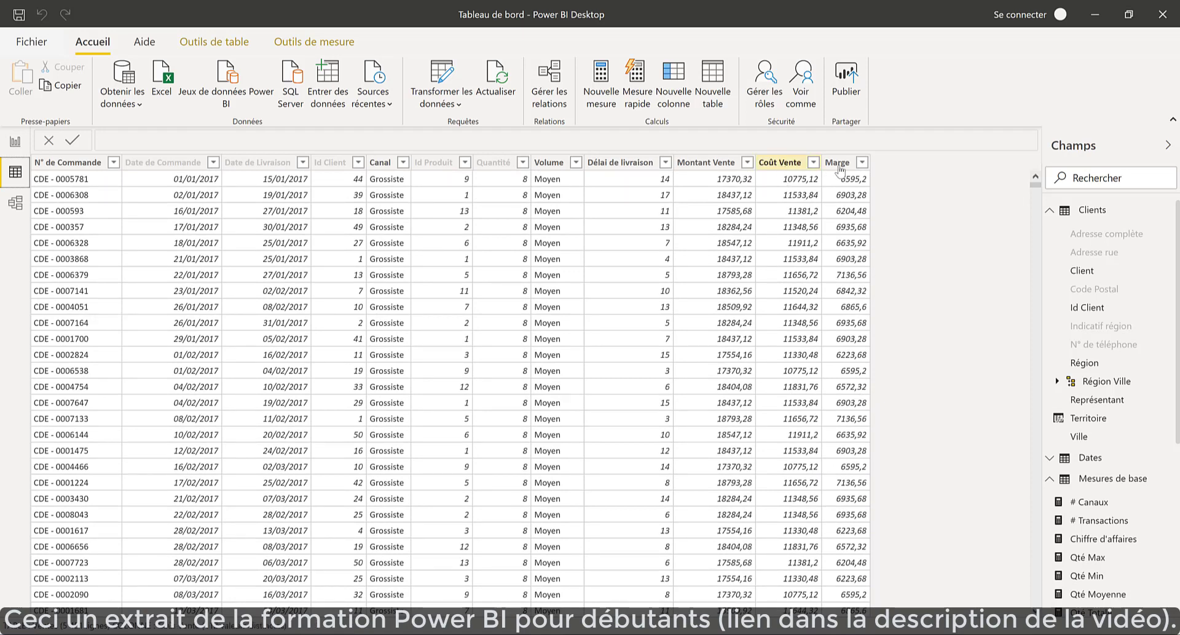
- Return to the report and create a new measure in the Mesures de base table named Test Marge SUMX
left_click(15, 141)
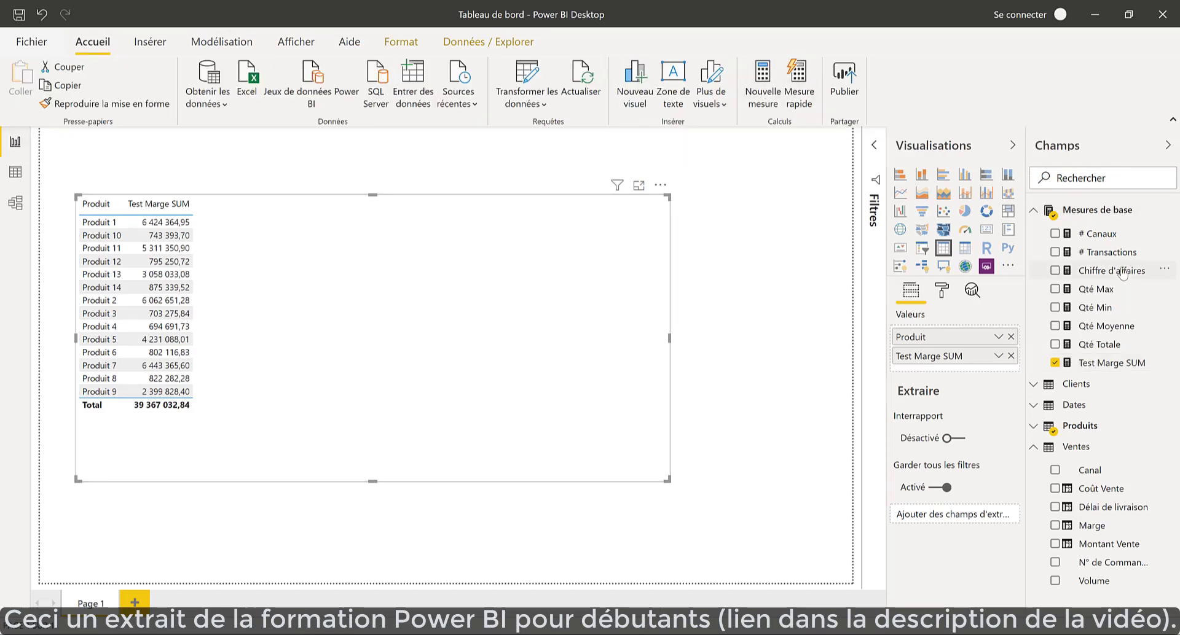
left_click(1106, 212)
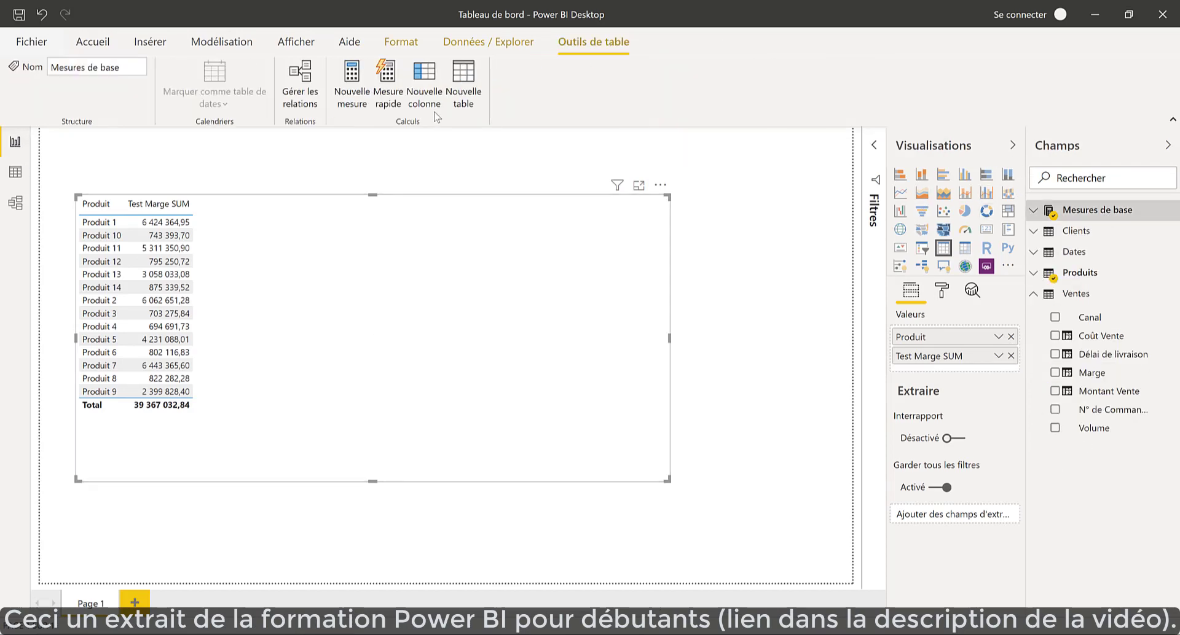
left_click(358, 91)
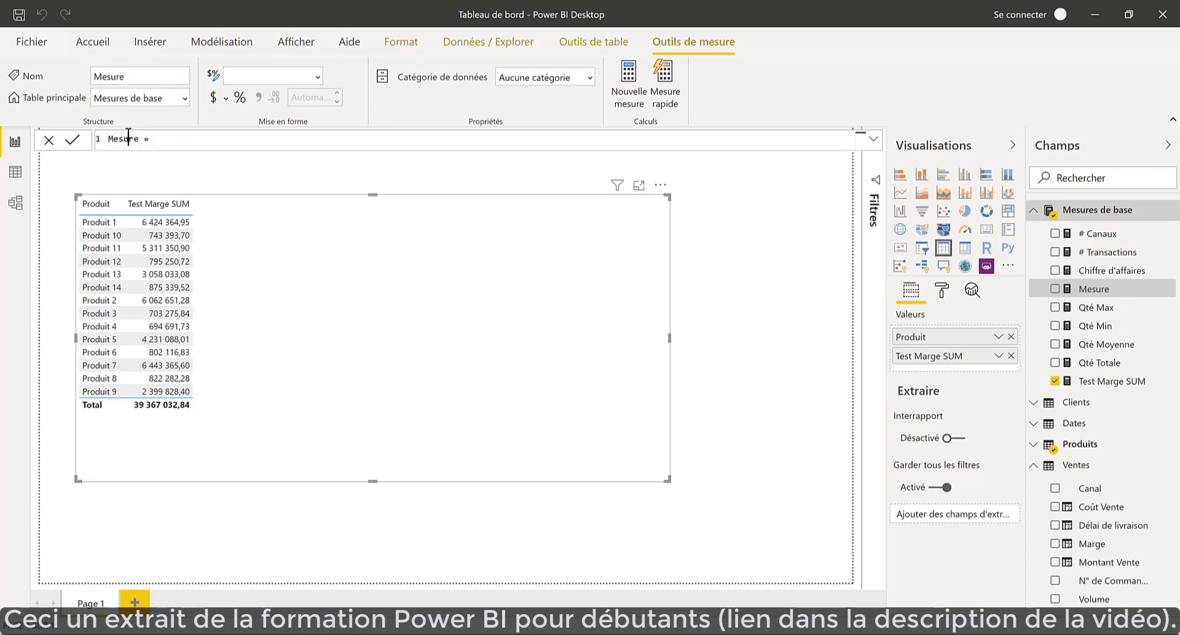
double_click(126, 139)
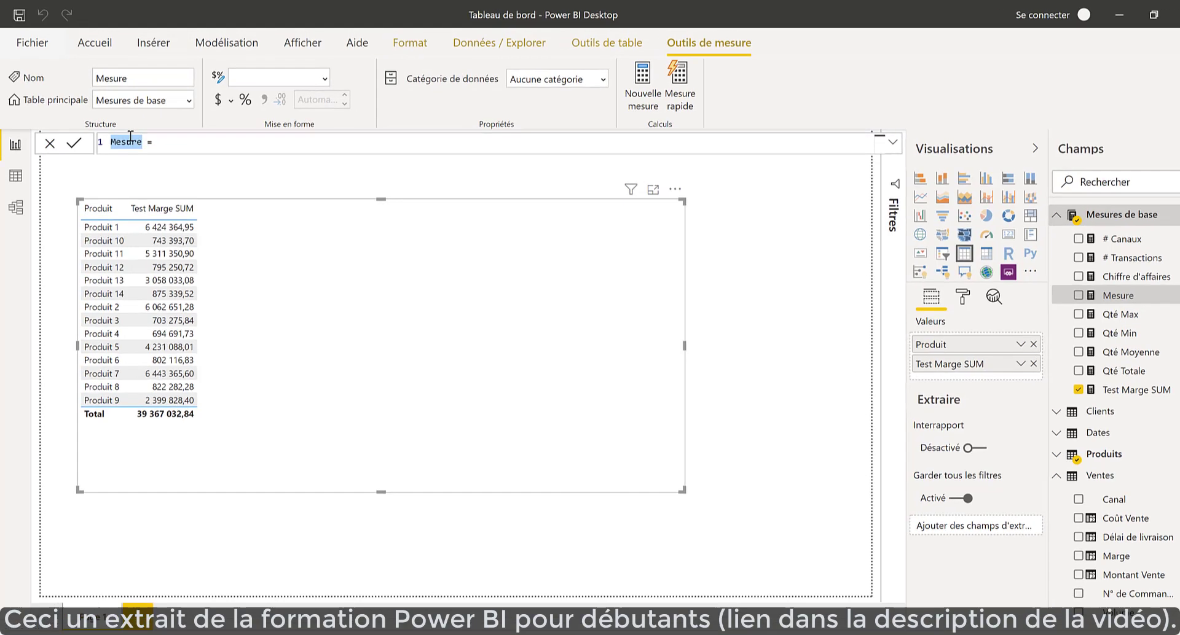
type("Test")
type(" Marge ")
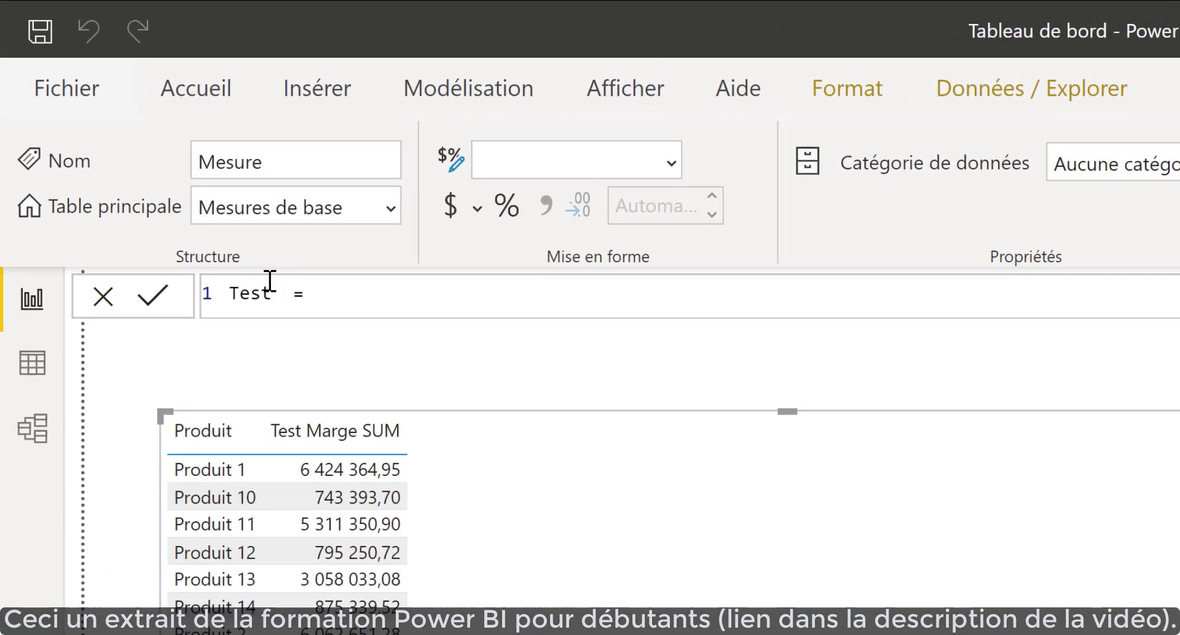
type("SUM")
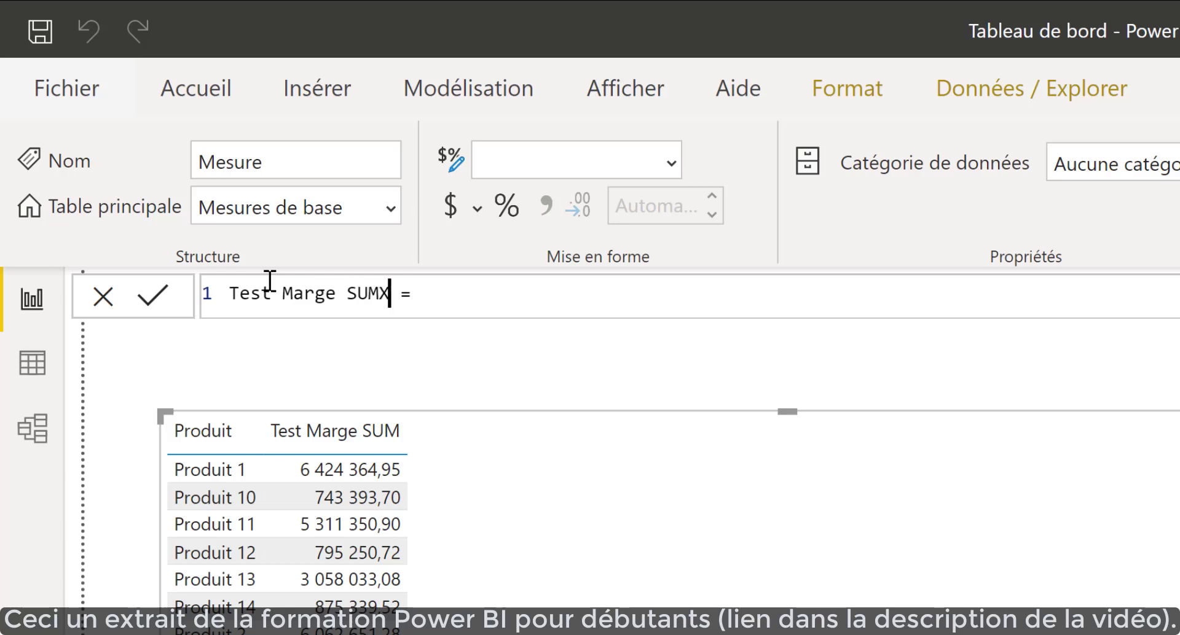
type("X")
- Start the Test Marge SUMX formula on a new line with SUMX and give Ventes as its table argument
key("shift+Return")
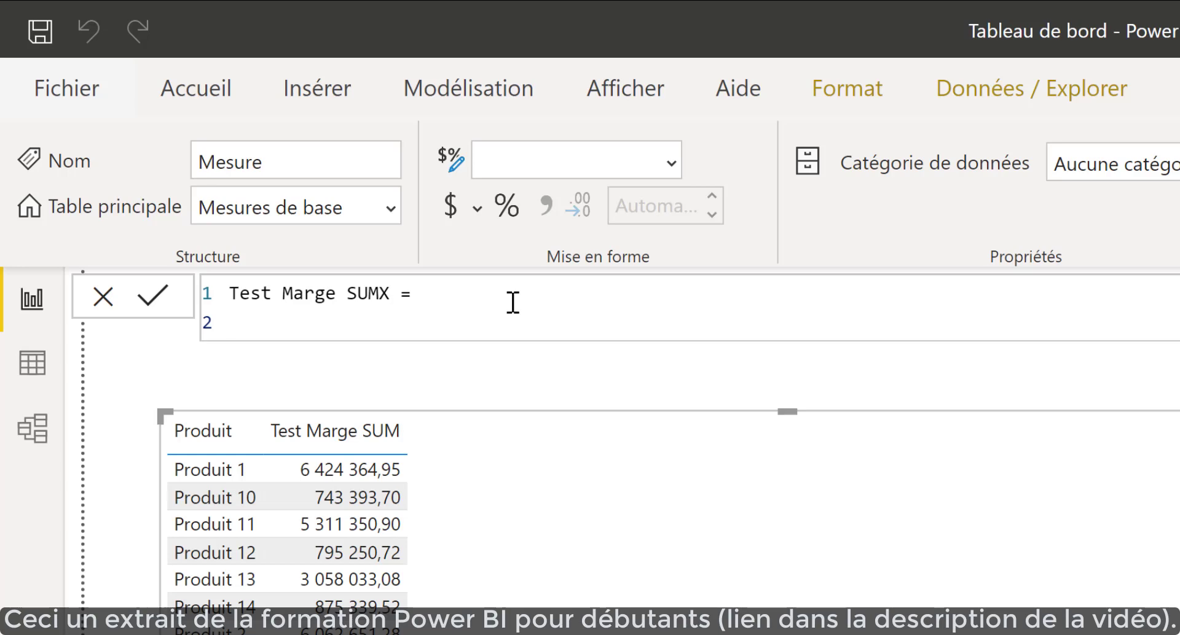
type("sumx")
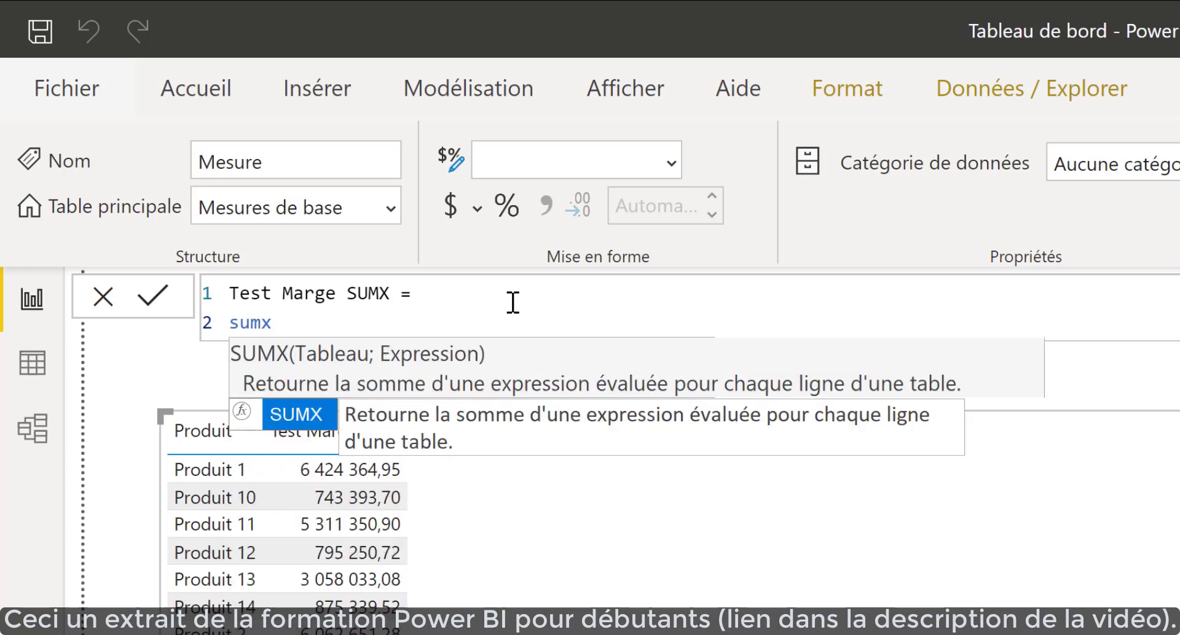
key("Tab")
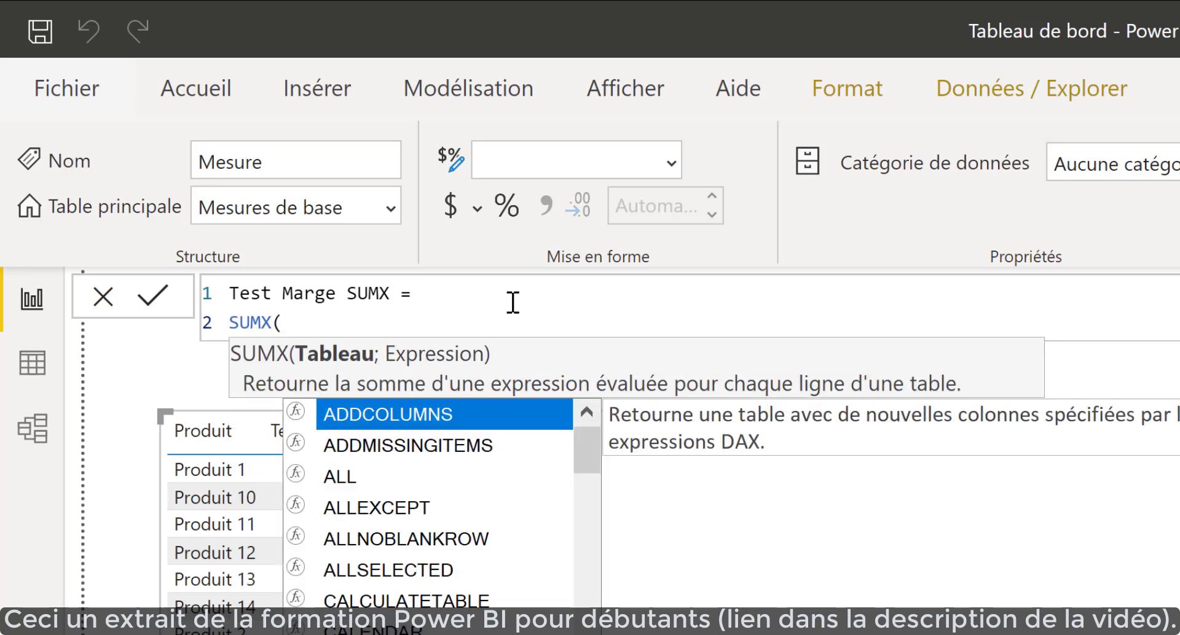
key("Escape")
key("shift+Return")
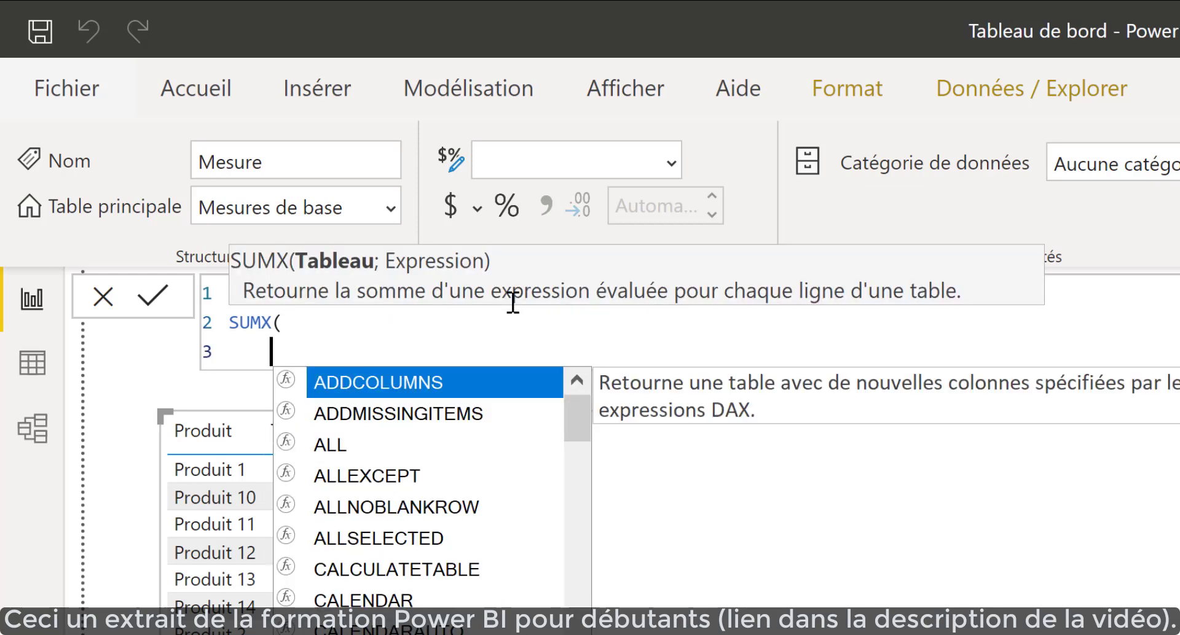
type("ven")
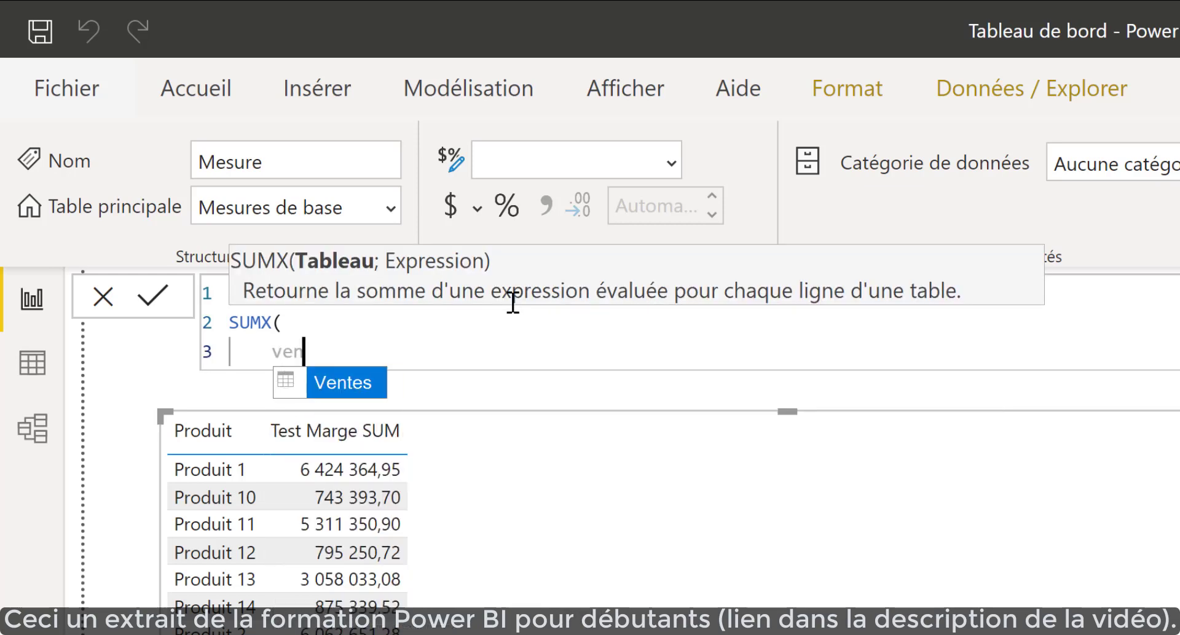
key("Tab")
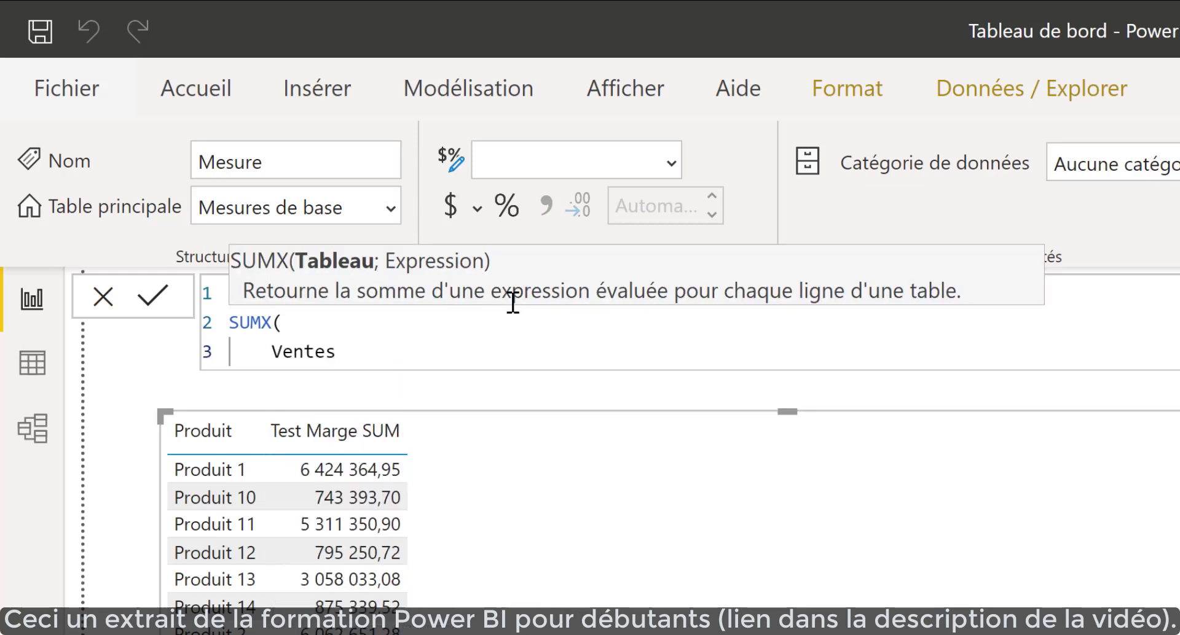
type(";")
key("shift+Return")
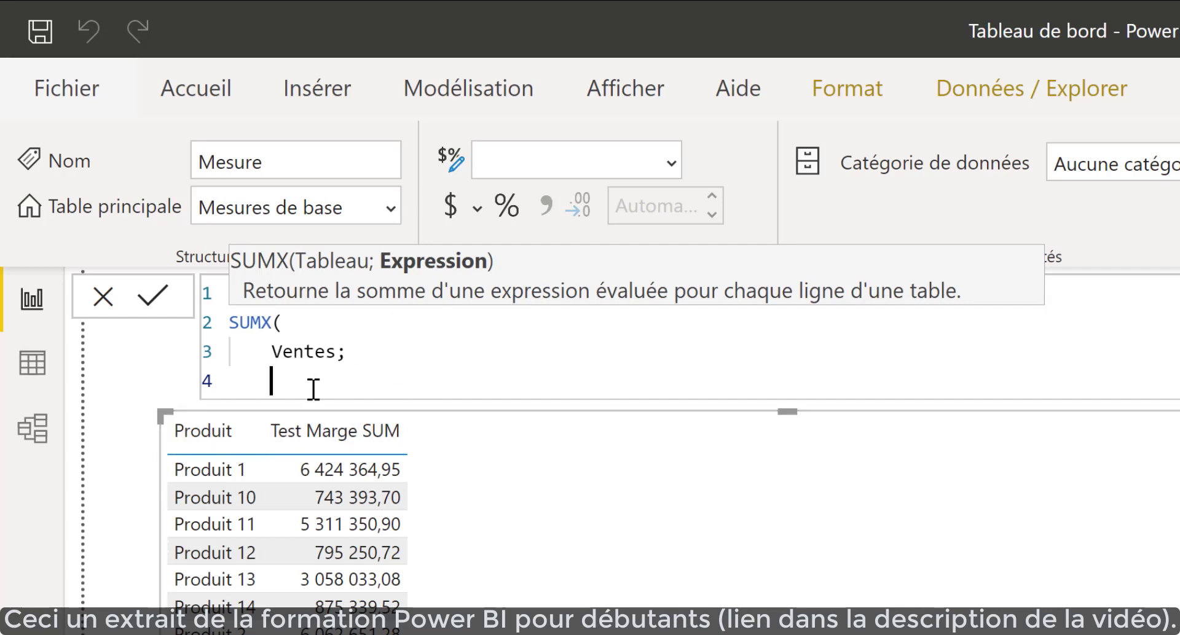
type("pro")
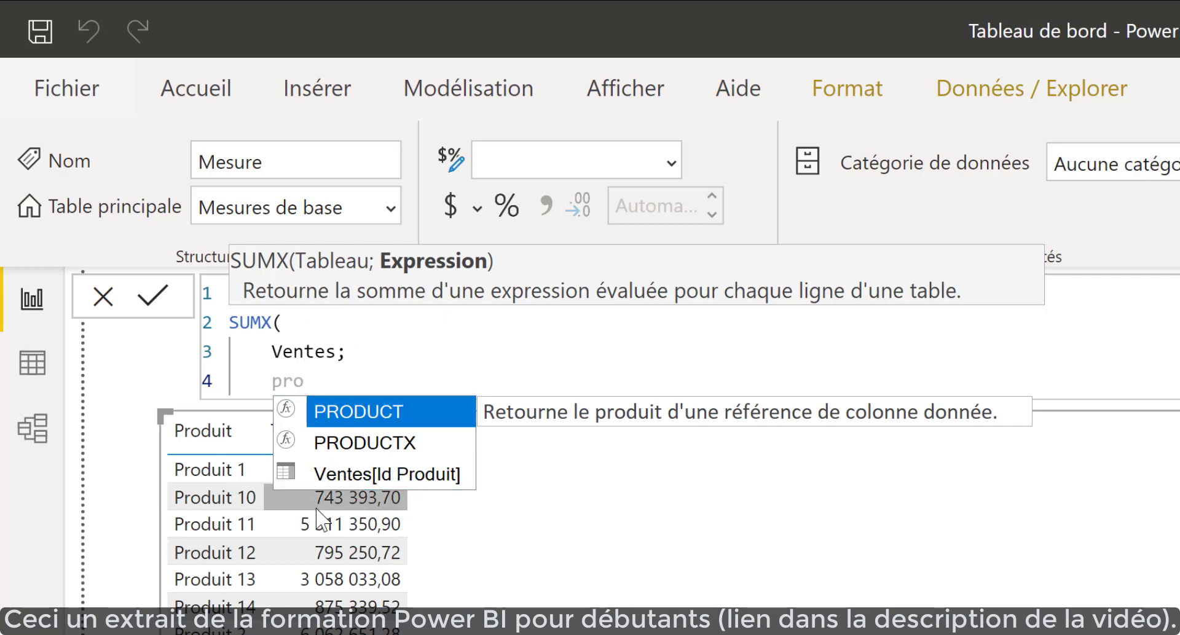
key("BackSpace")
key("BackSpace")
key("BackSpace")
- Enter Ventes[Montant Vente] as the first term of the SUMX expression
type("mont")
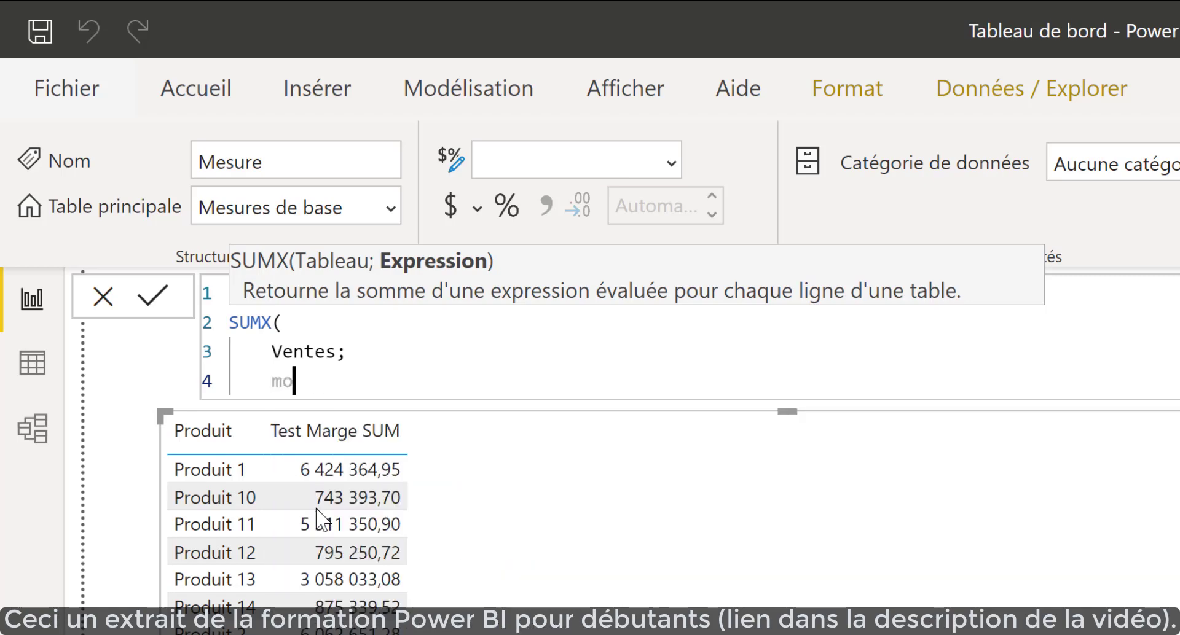
key("Down")
key("Down")
key("Down")
key("Down")
key("Down")
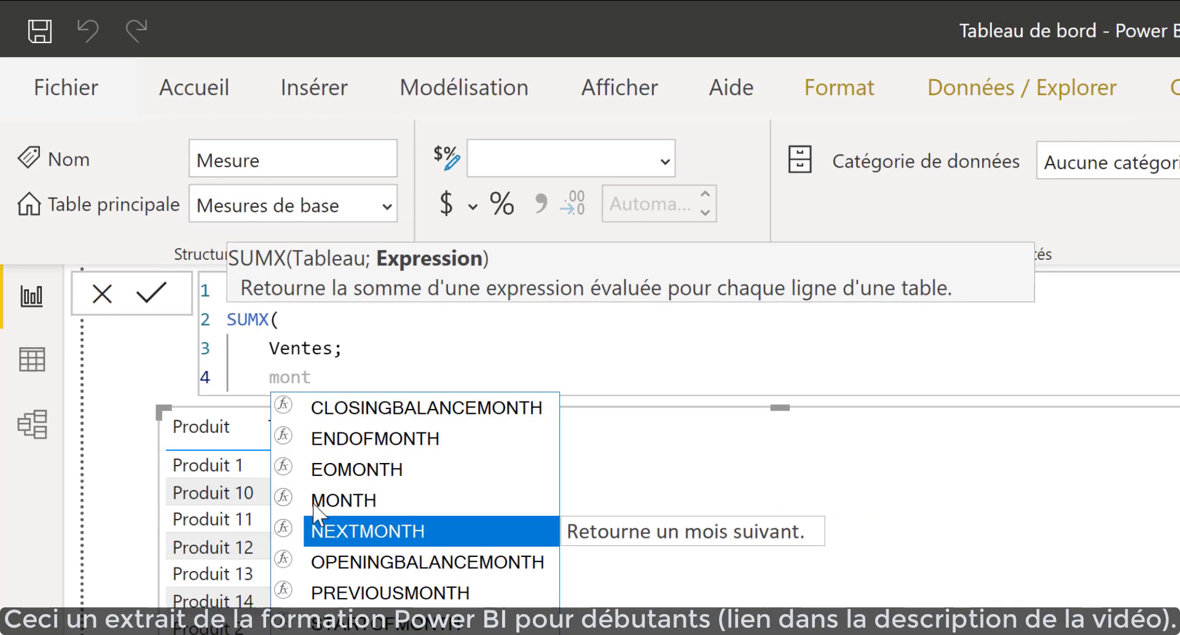
key("Tab")
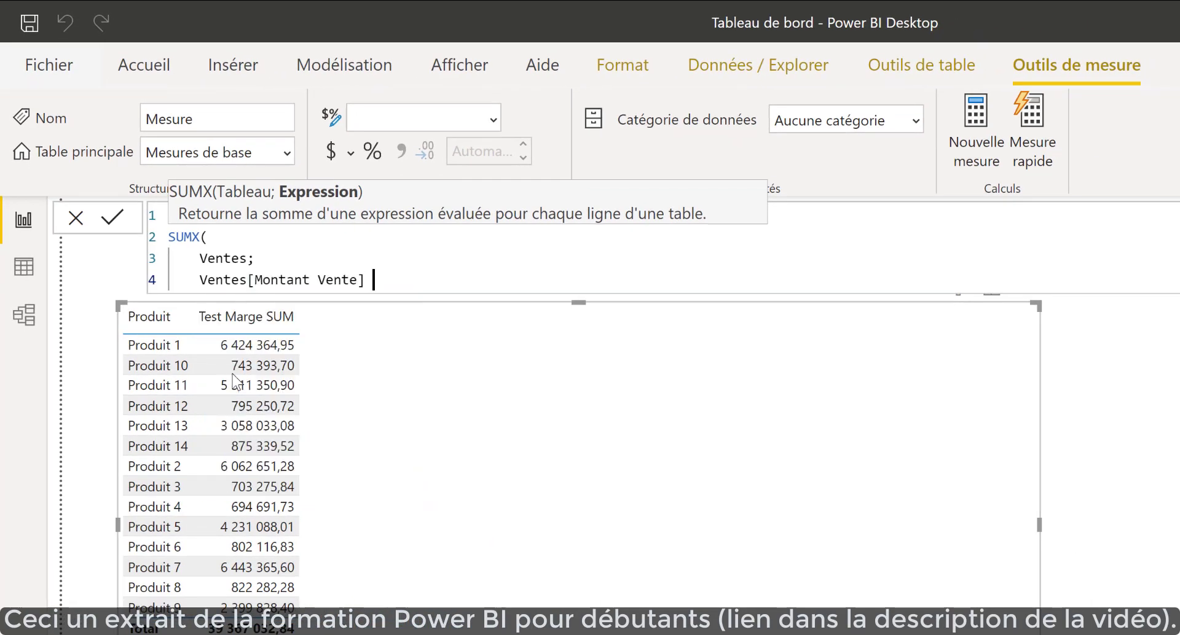
- Subtract Ventes[Coût Vente] from Ventes[Montant Vente] in the SUMX expression
type("- co")
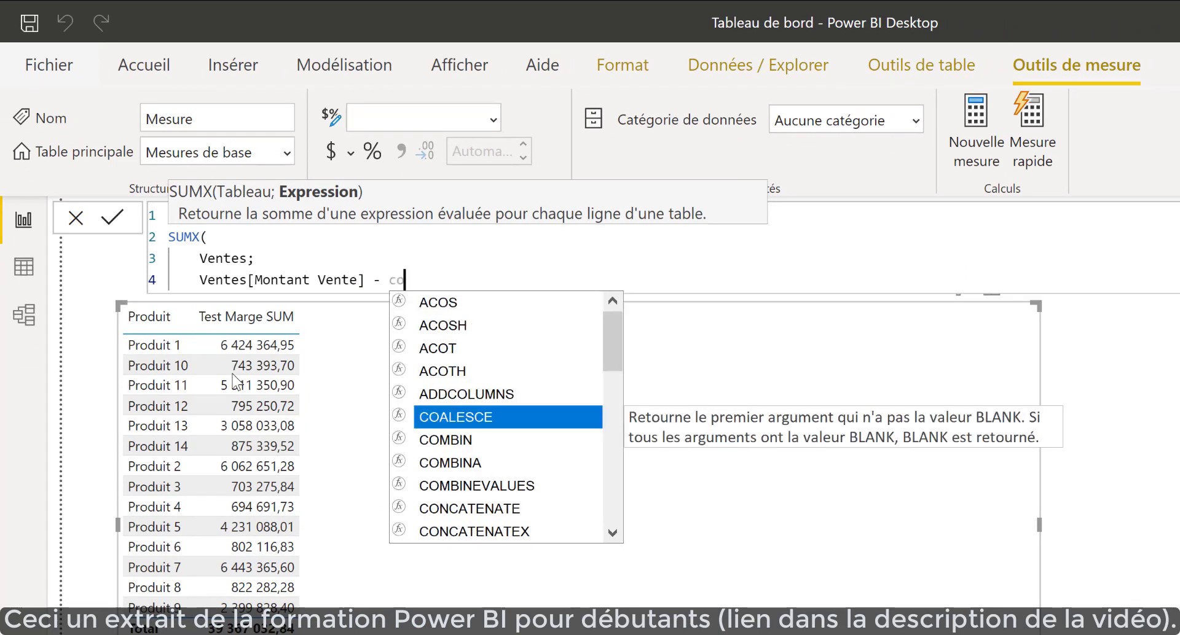
key("Down")
key("Down")
key("Down")
key("Down")
key("Down")
key("Down")
key("Down")
key("Down")
key("Down")
key("Down")
key("Down")
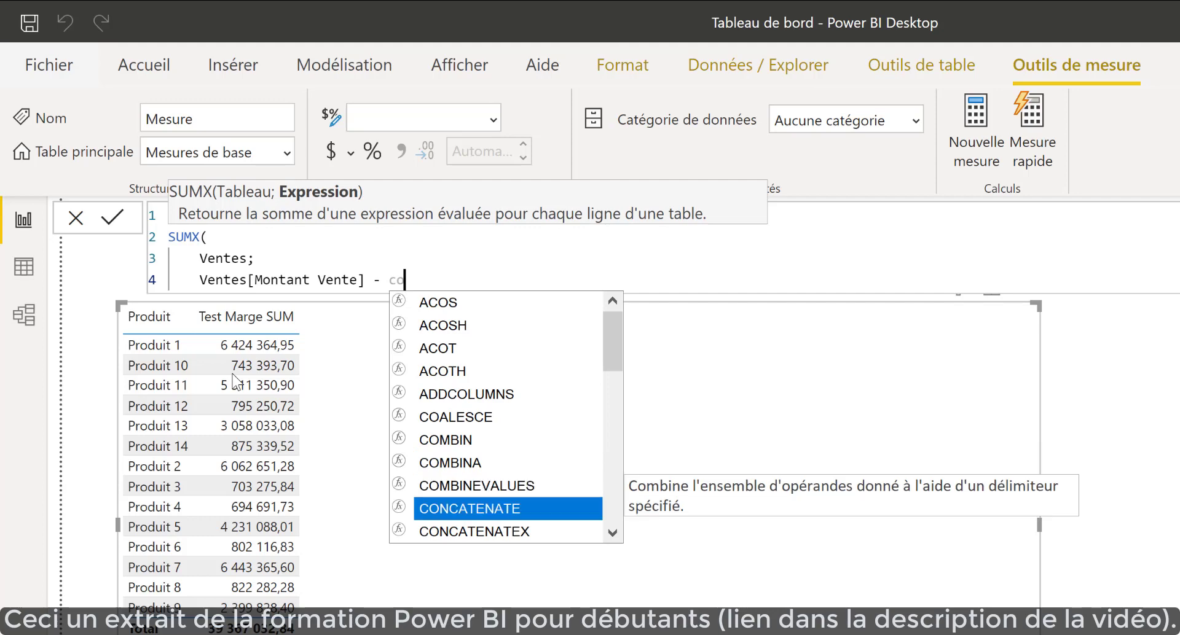
key("Down")
key("Down")
key("Down")
key("Down")
key("Down")
key("Down")
key("Down")
key("Down")
key("Down")
key("Down")
key("Down")
key("Down")
key("Down")
key("Down")
key("Down")
key("Down")
key("Down")
key("Down")
key("Down")
key("Down")
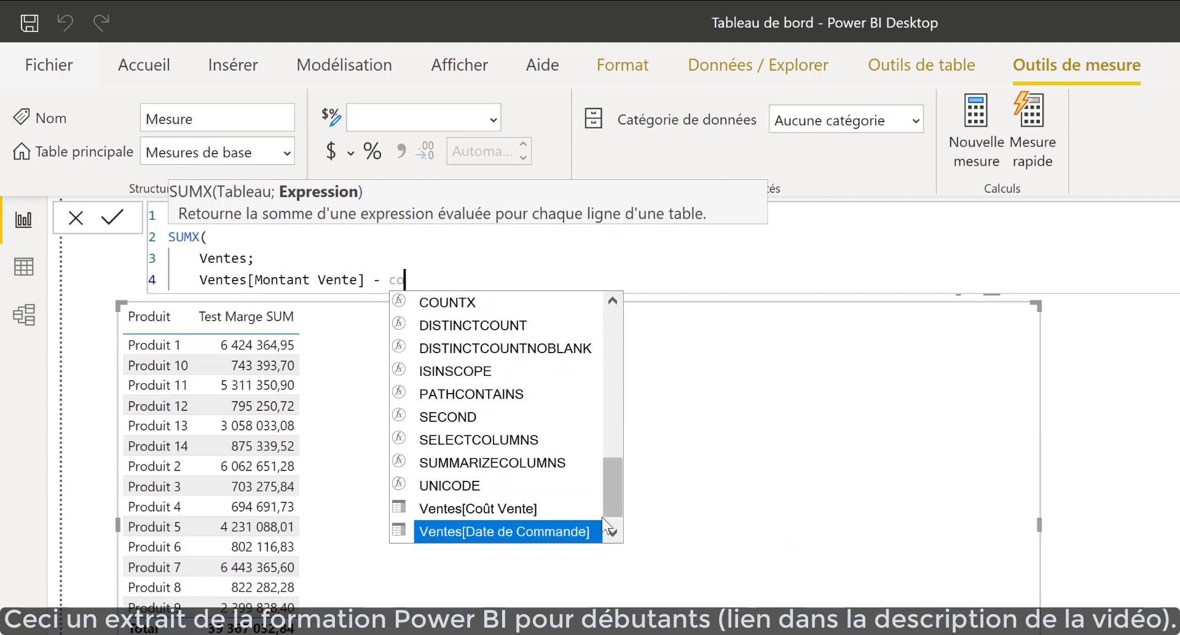
left_click(507, 510)
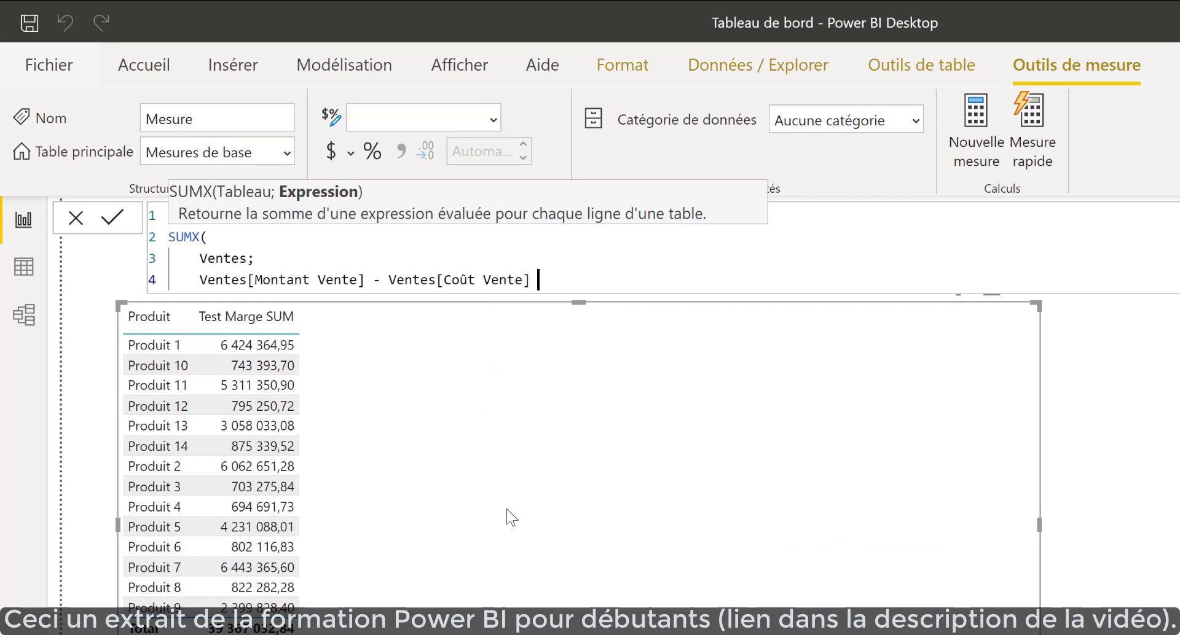
- Close and validate the SUMX formula, and add Test Marge SUMX to the product table after Test Marge SUM
key("Return")
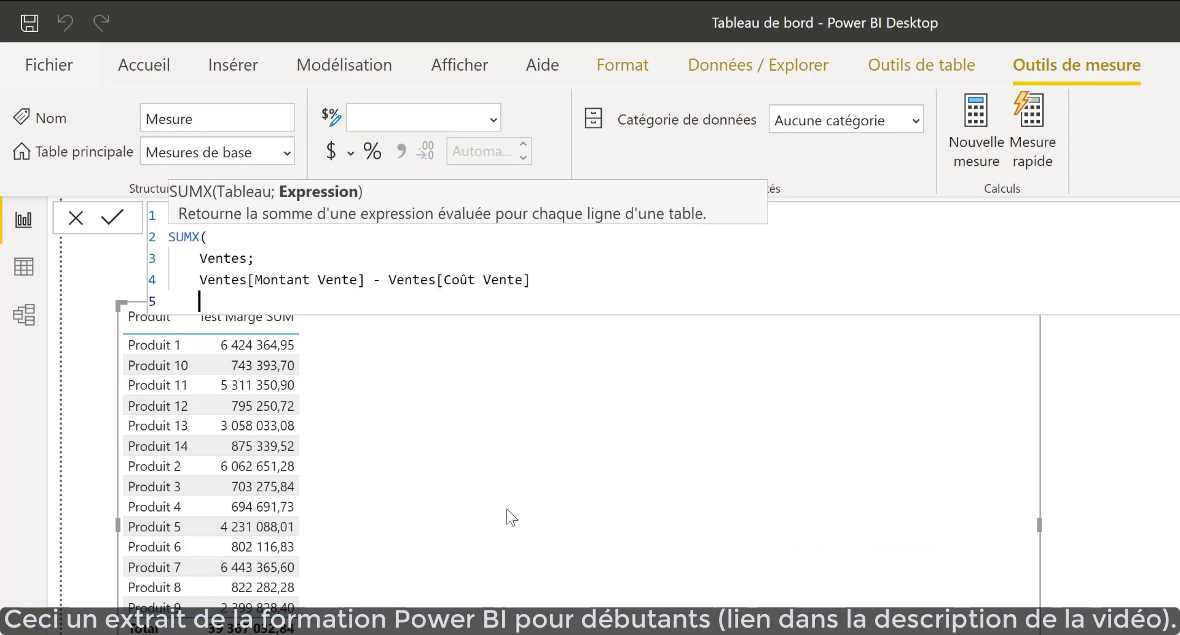
key("BackSpace")
type(")")
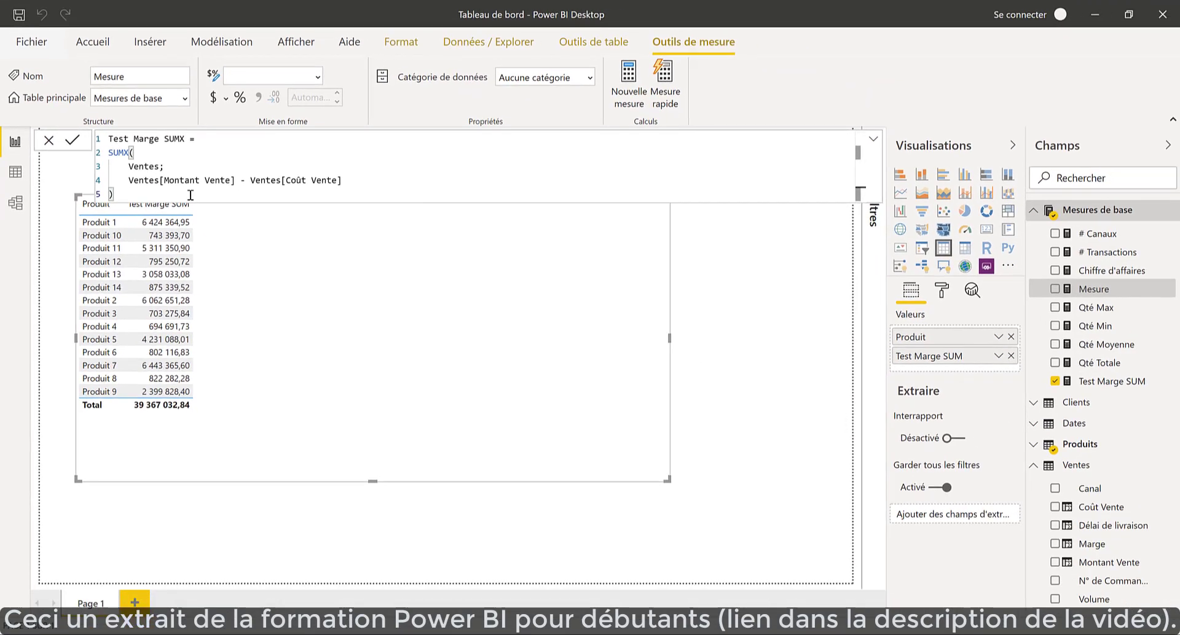
key("Return")
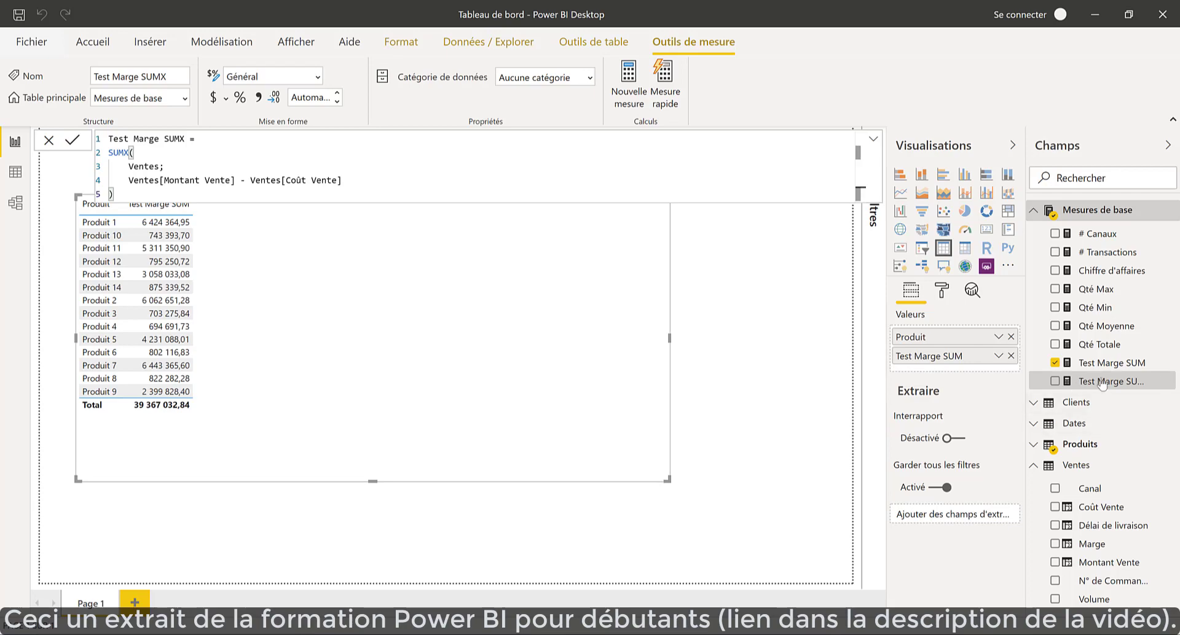
left_click_drag(1103, 382, 963, 366)
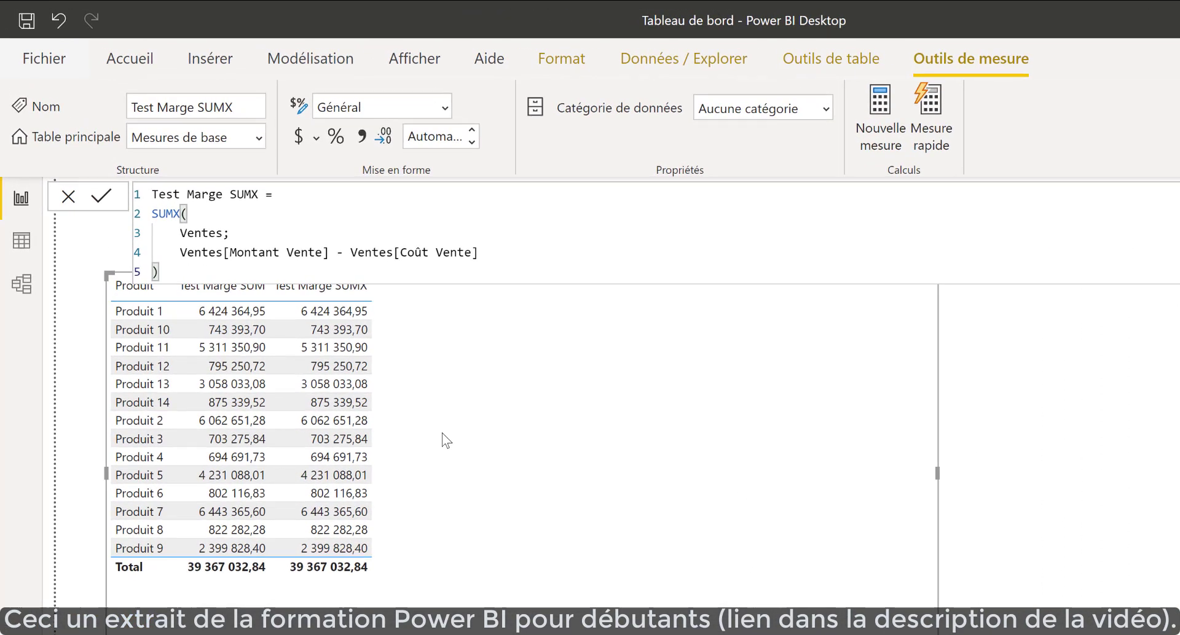
- Review the full Test Marge SUMX formula and the Montant Vente, Coût Vente and Marge columns in the Ventes data, and return to the report
left_click(1004, 275)
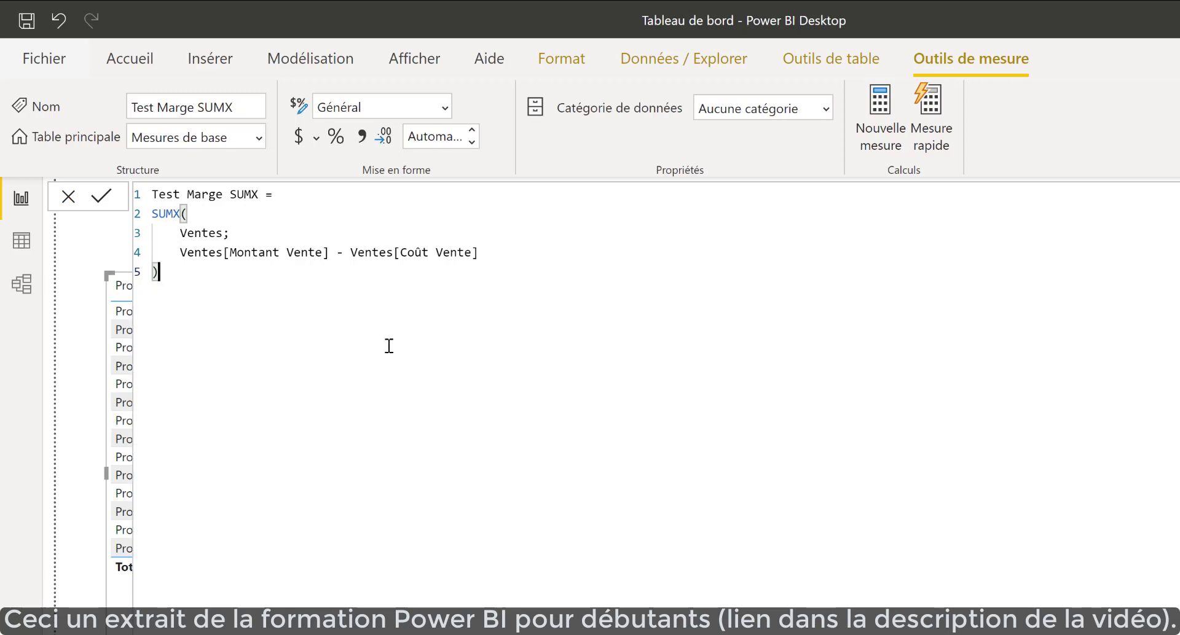
key("Return")
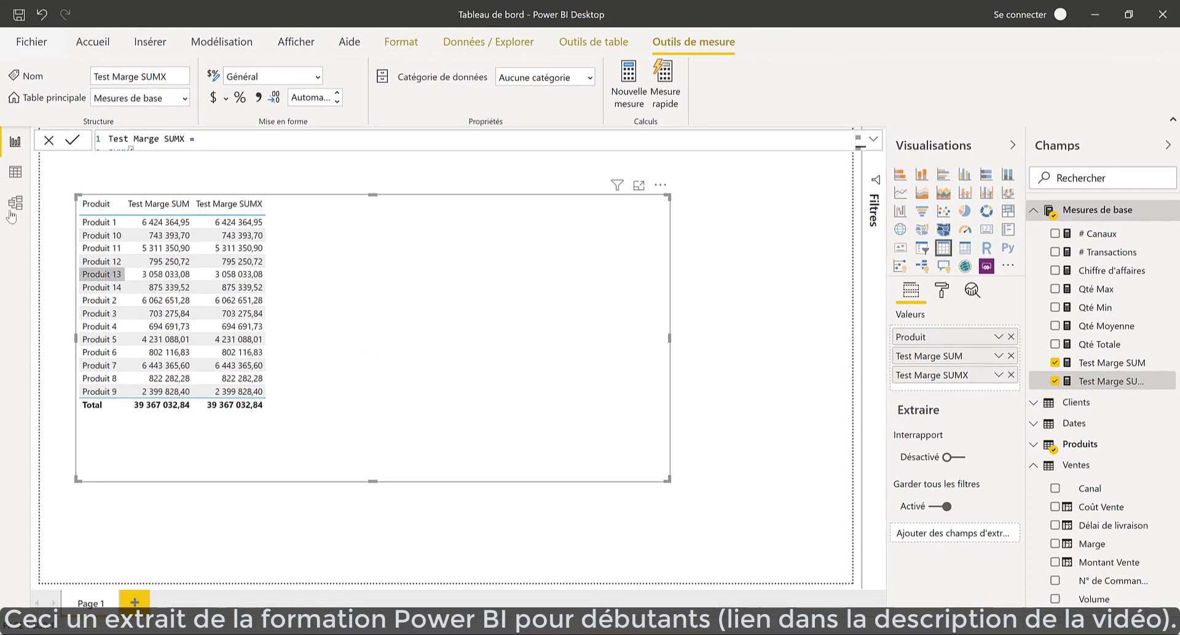
left_click(15, 173)
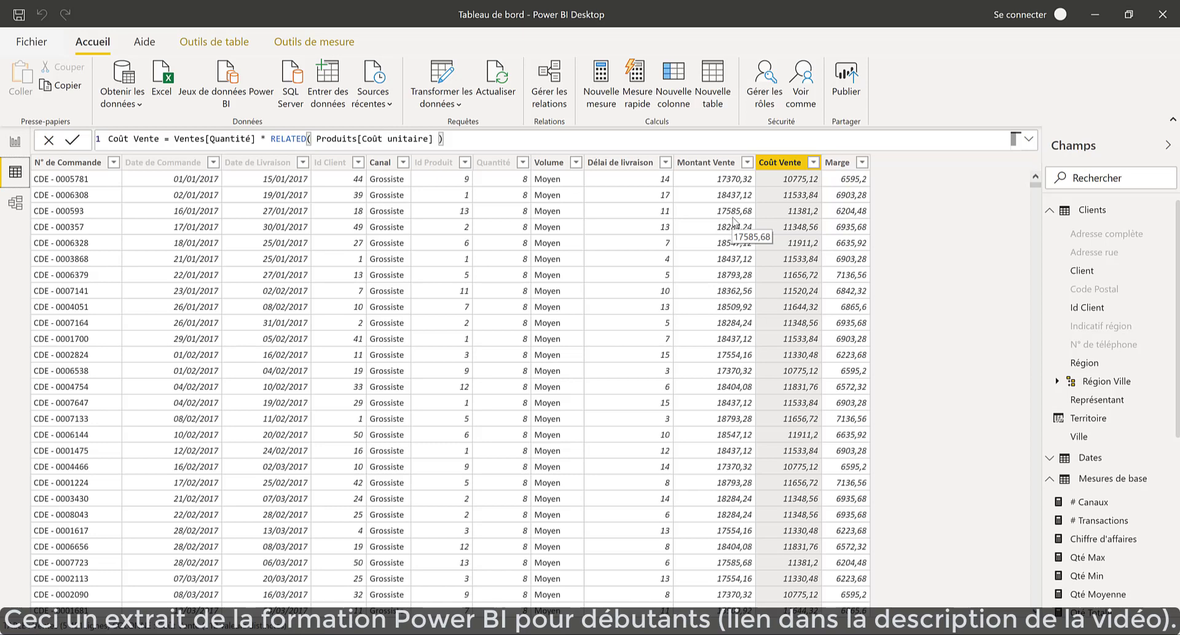
left_click(15, 142)
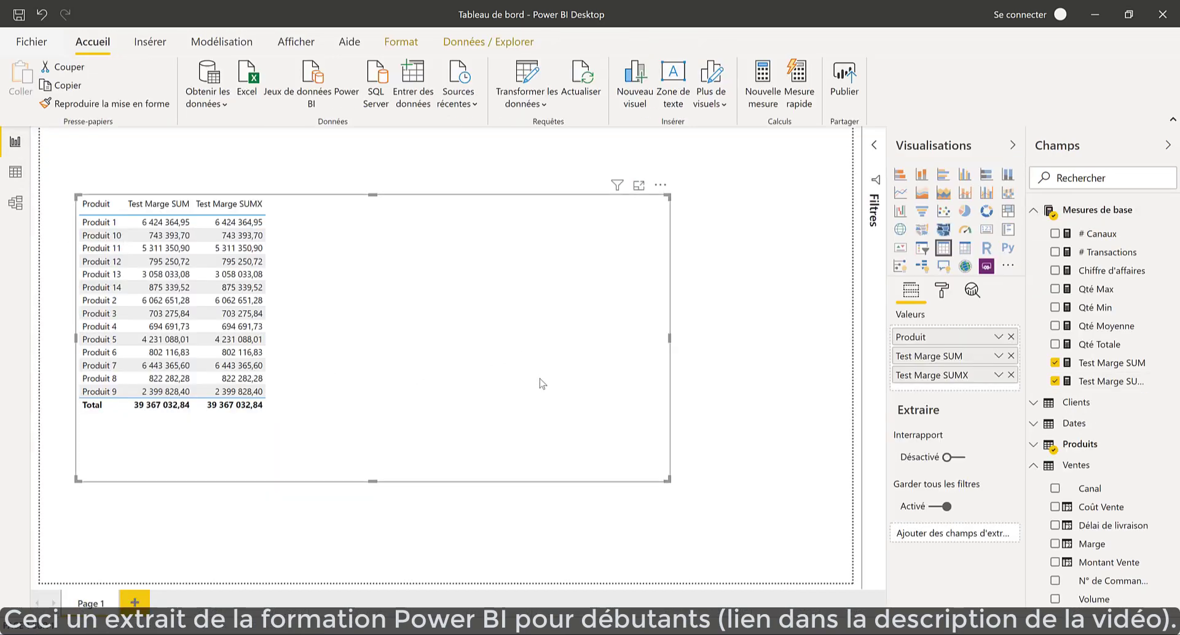
- Remove Test Marge SUM and Test Marge SUMX from the product table, keeping only Produit, and select the Test Marge SUMX measure
left_click(1011, 356)
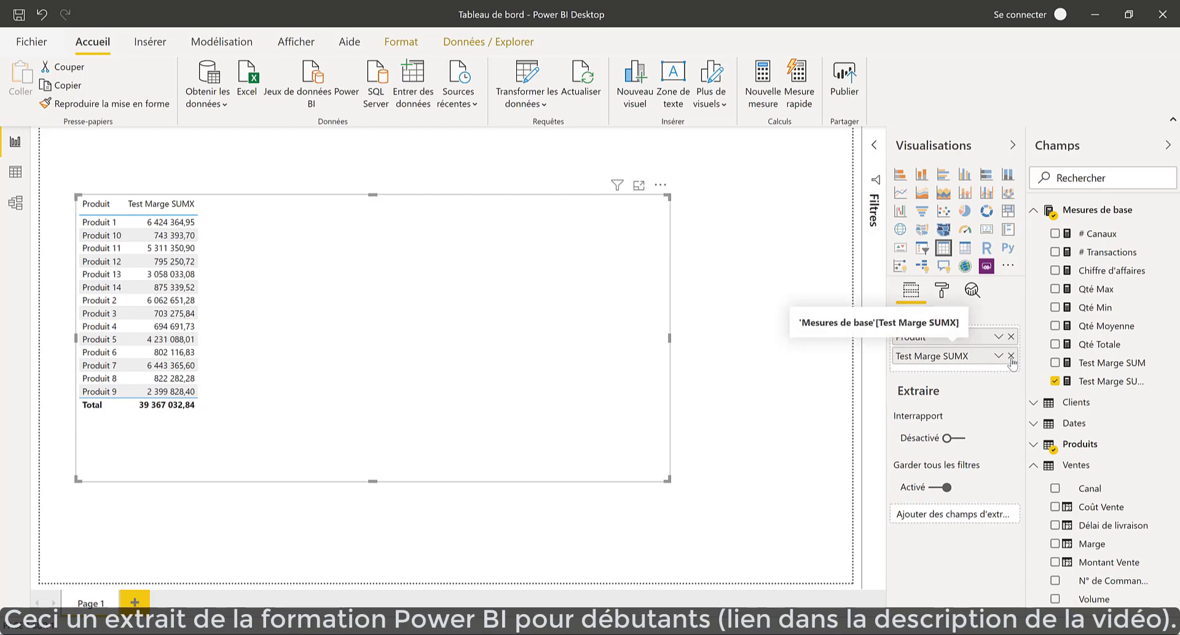
left_click(1011, 355)
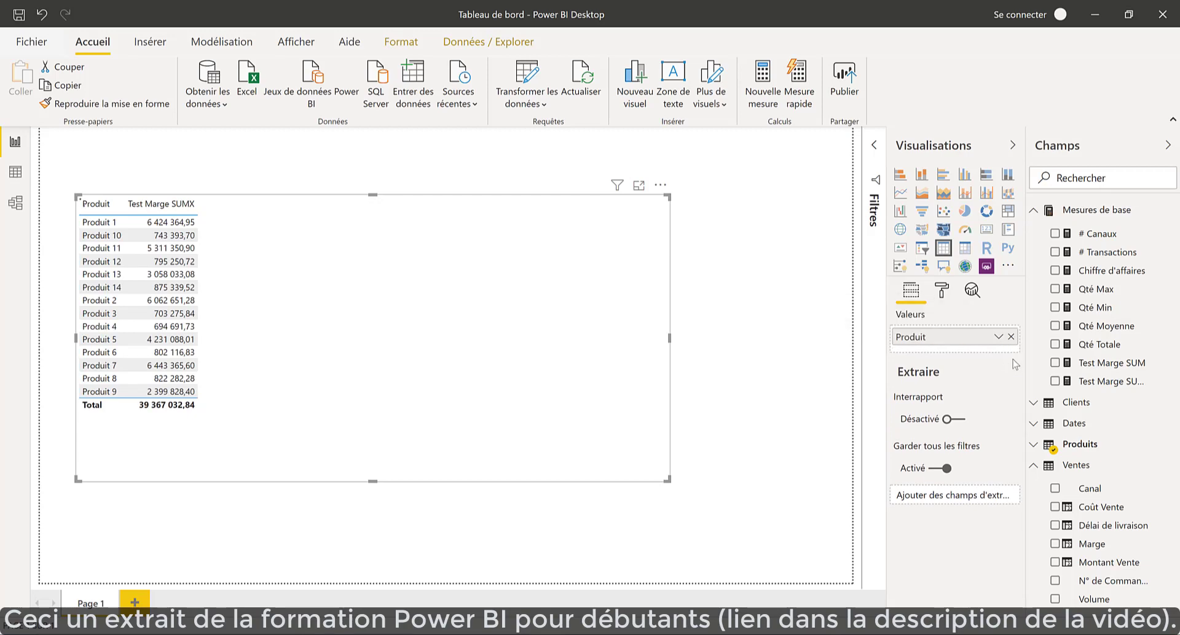
left_click(1116, 386)
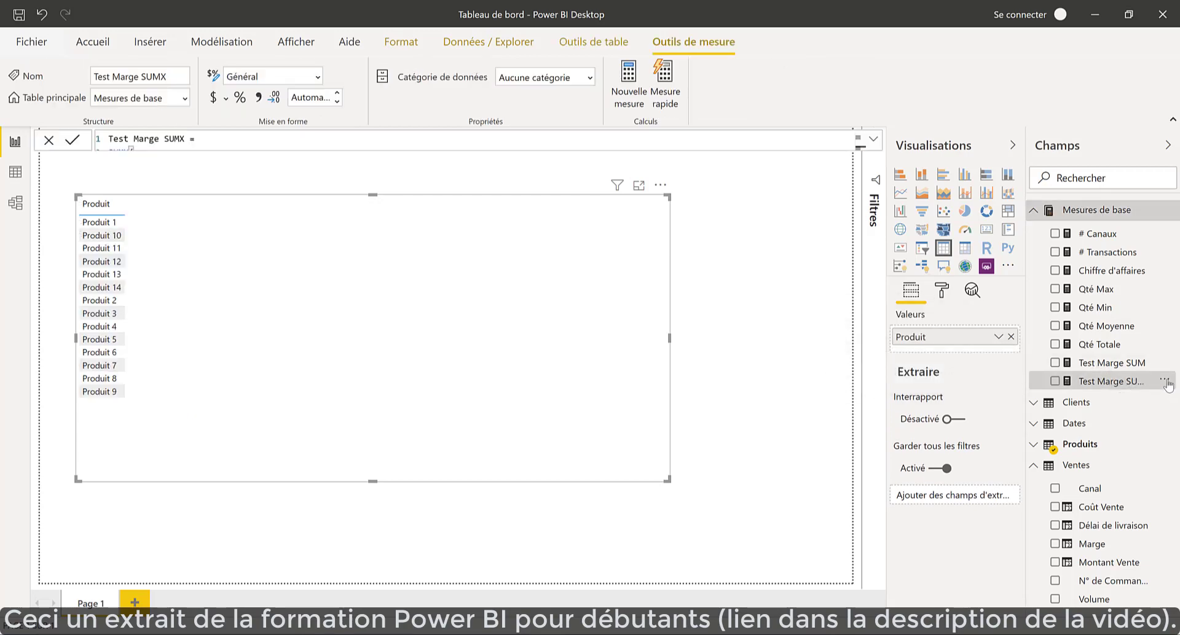
- Delete the Test Marge SUMX measure from the Mesures de base table
right_click(1119, 383)
left_click(1064, 239)
left_click(659, 351)
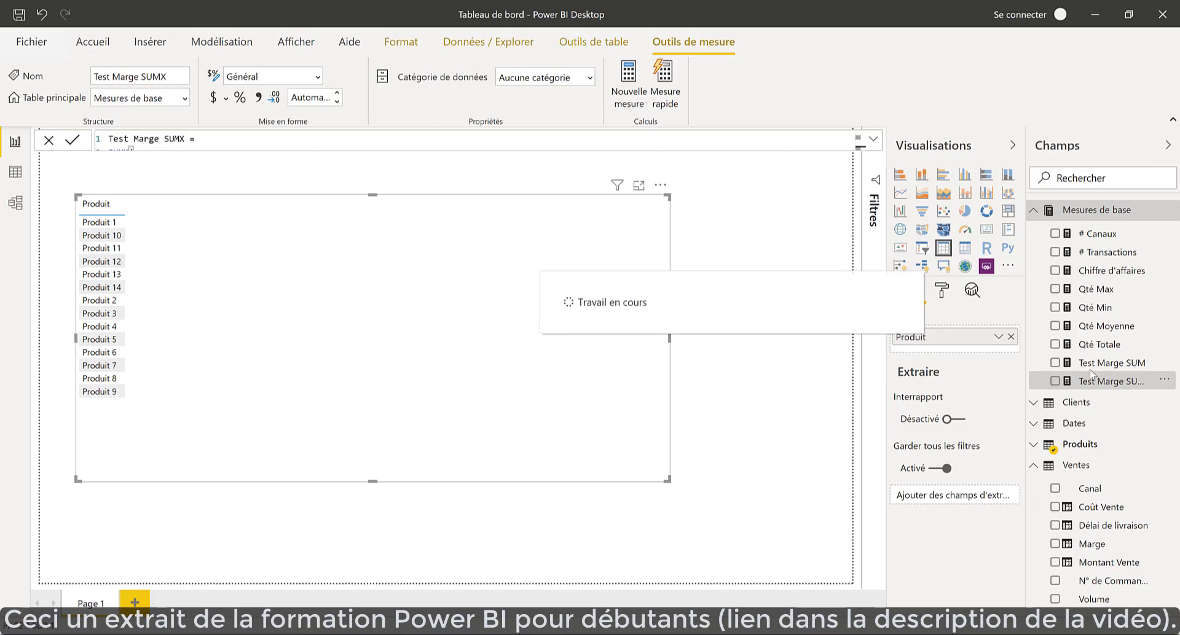
- Delete the Test Marge SUM measure from the Mesures de base table and save the report
left_click(1155, 369)
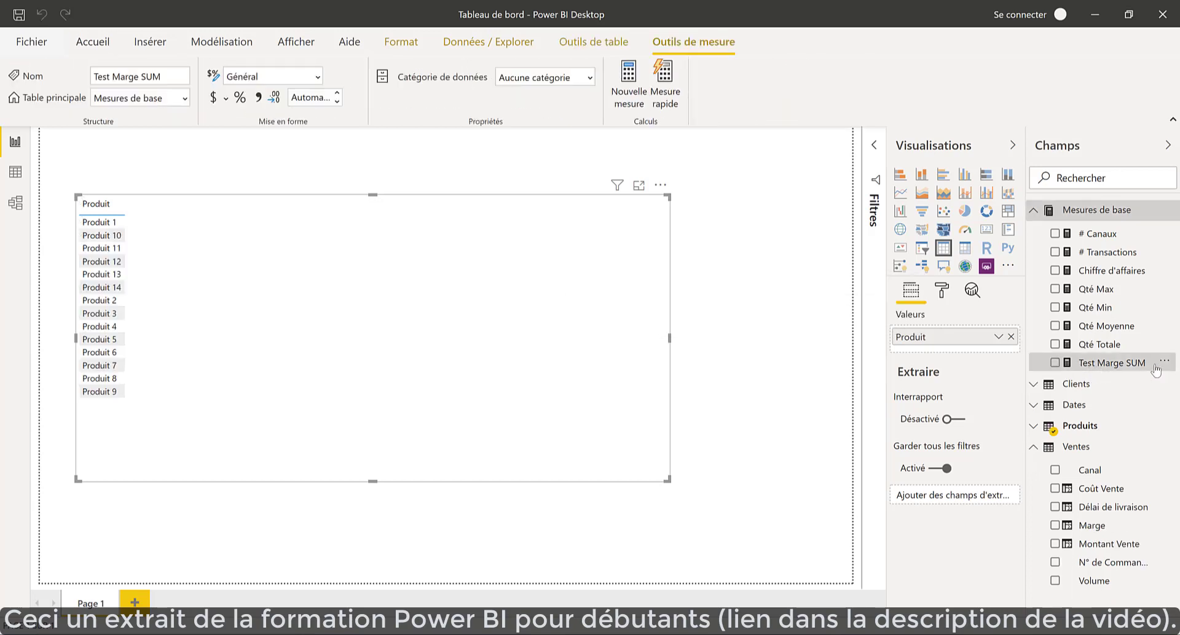
left_click(1164, 361)
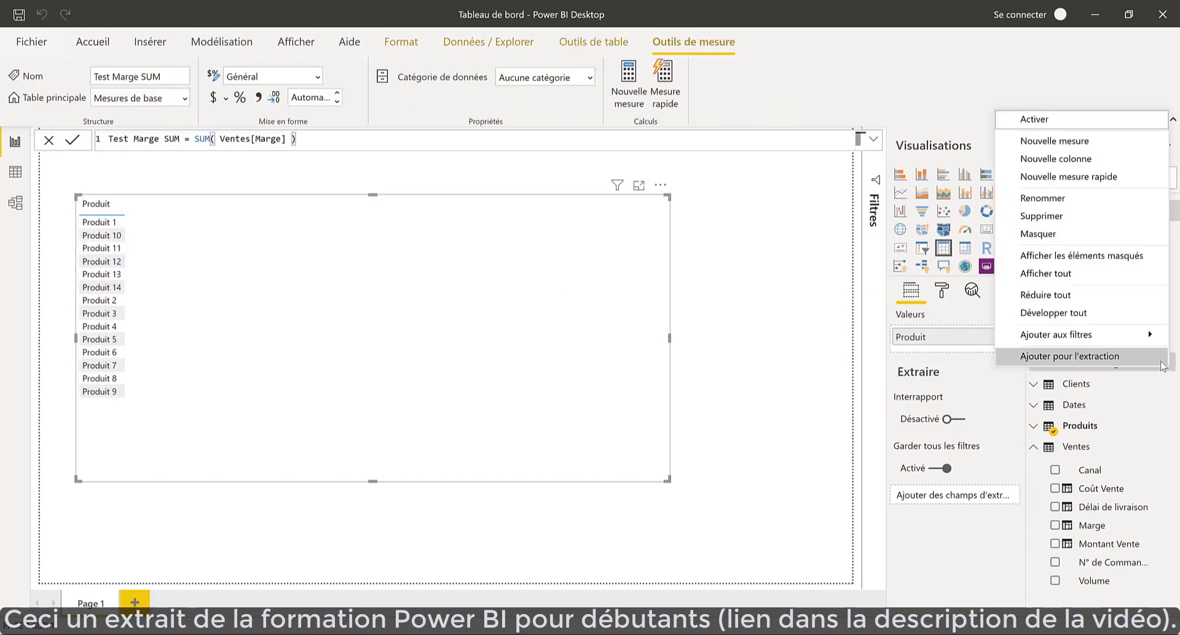
left_click(1073, 217)
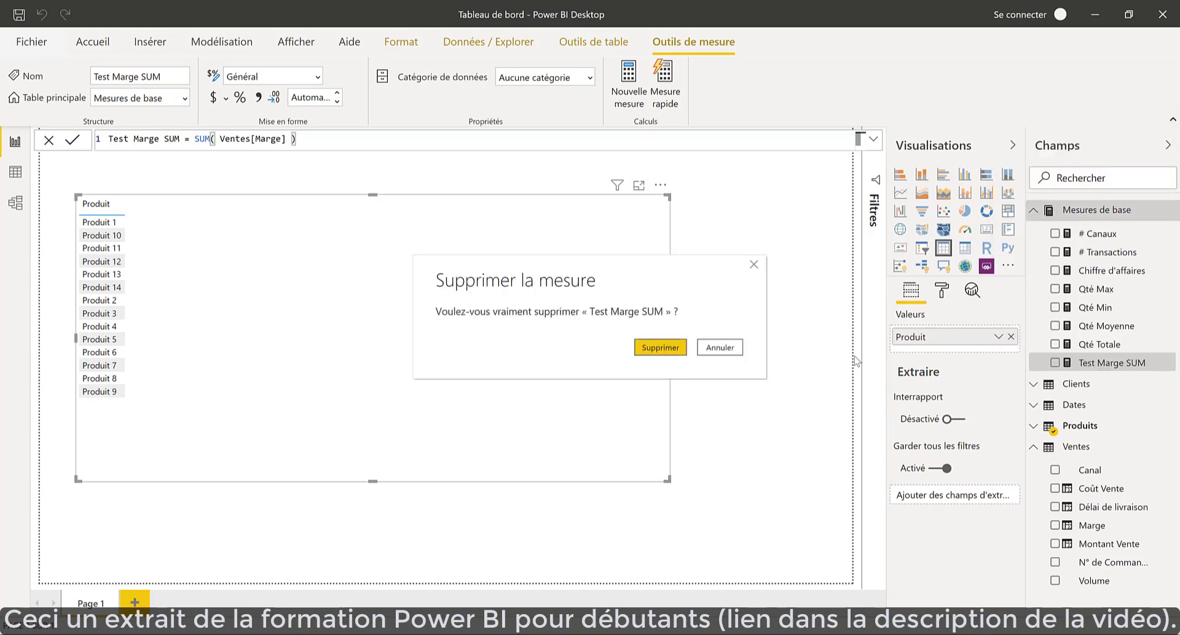
left_click(660, 347)
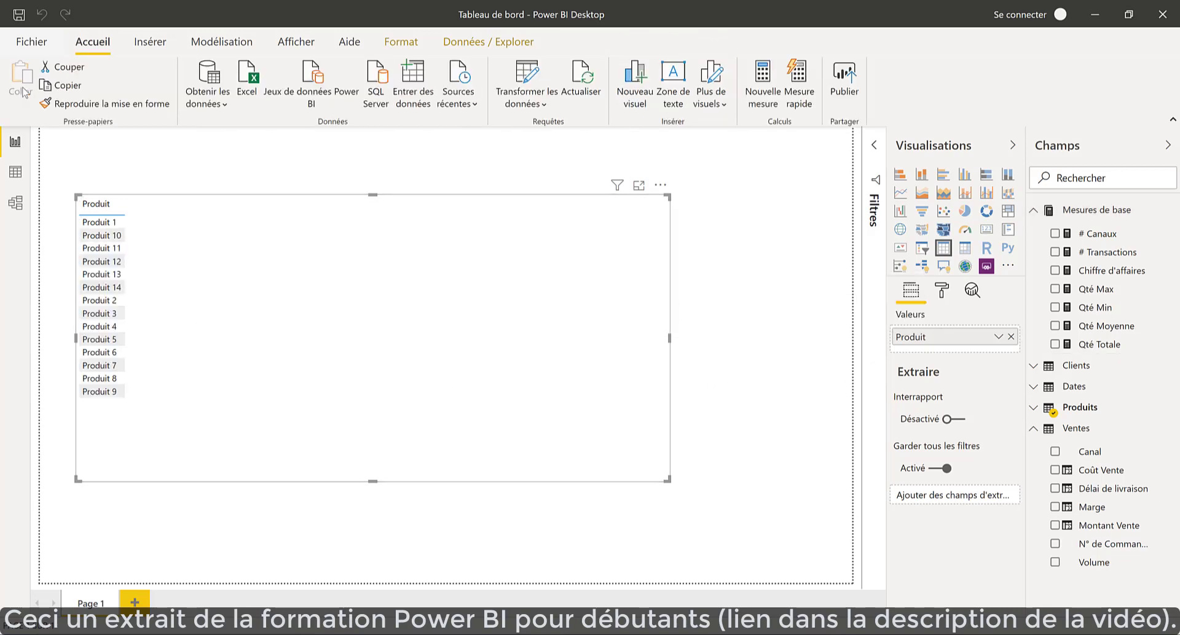
left_click(19, 16)
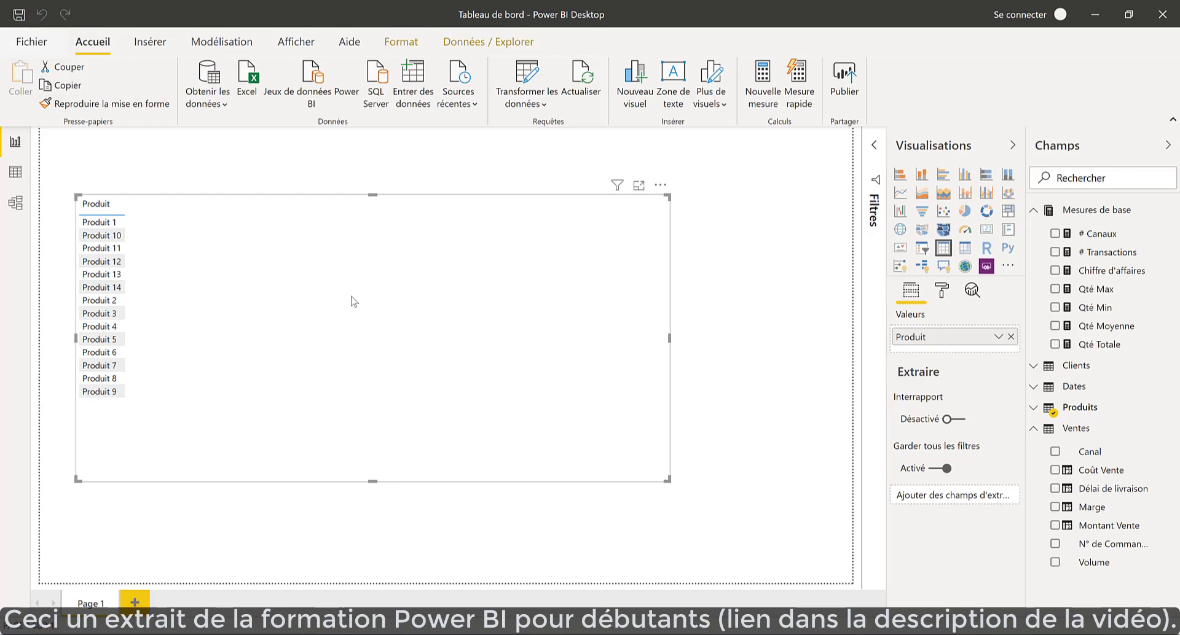